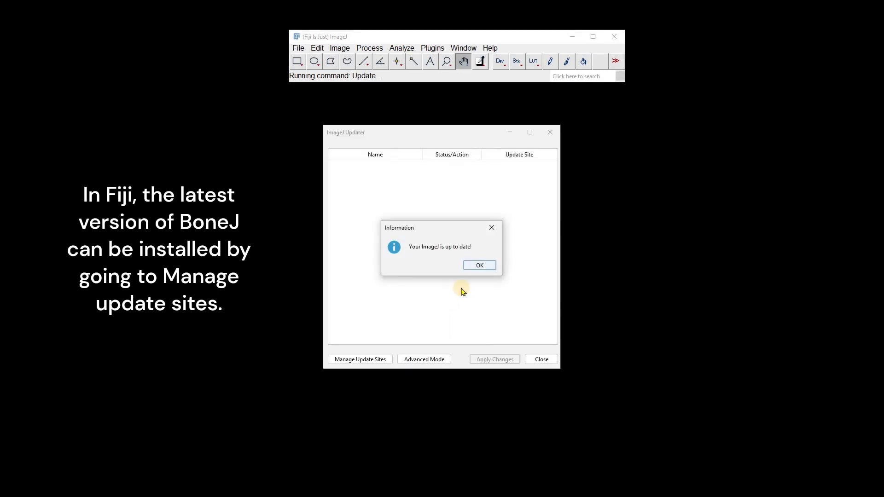
Make sure the BoneJ update site is enabled, apply the update site selection, and close the updater
left_click(480, 265)
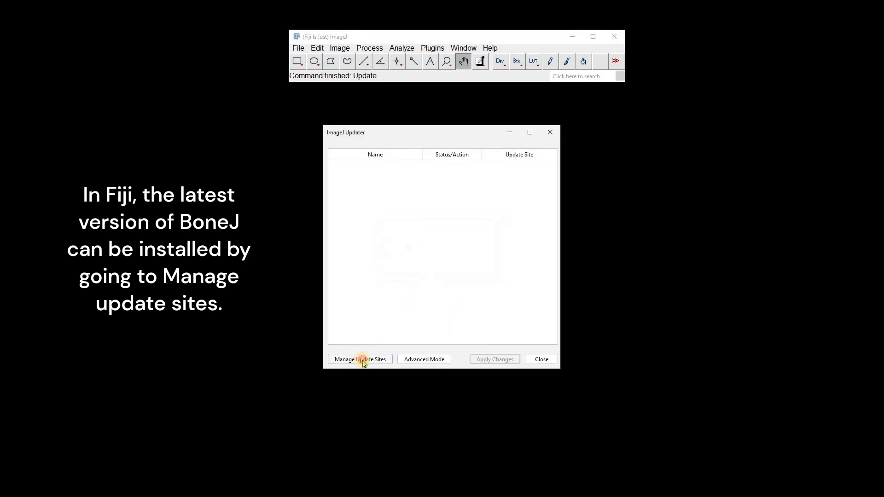
left_click(363, 362)
scroll(430, 250, "down", 10)
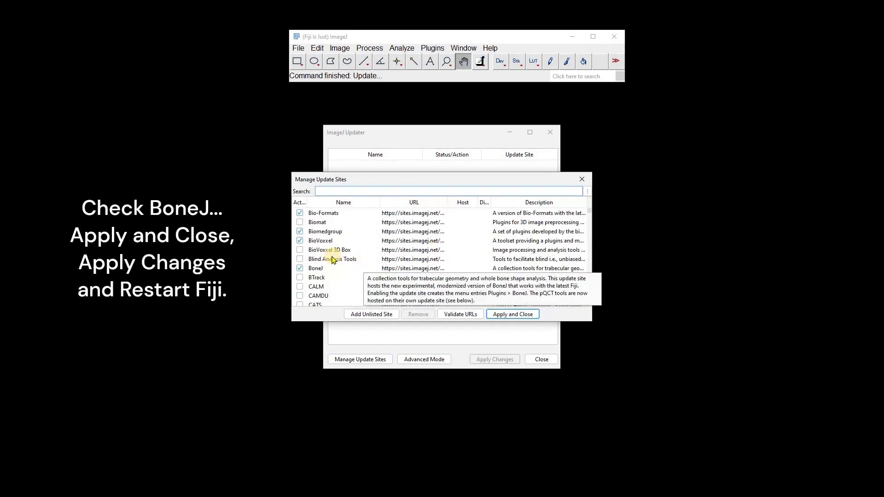
left_click(318, 269)
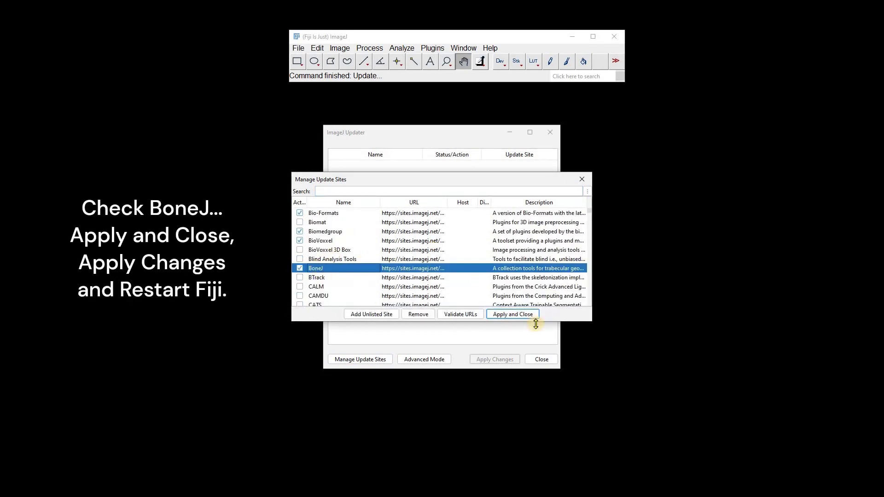
left_click(511, 316)
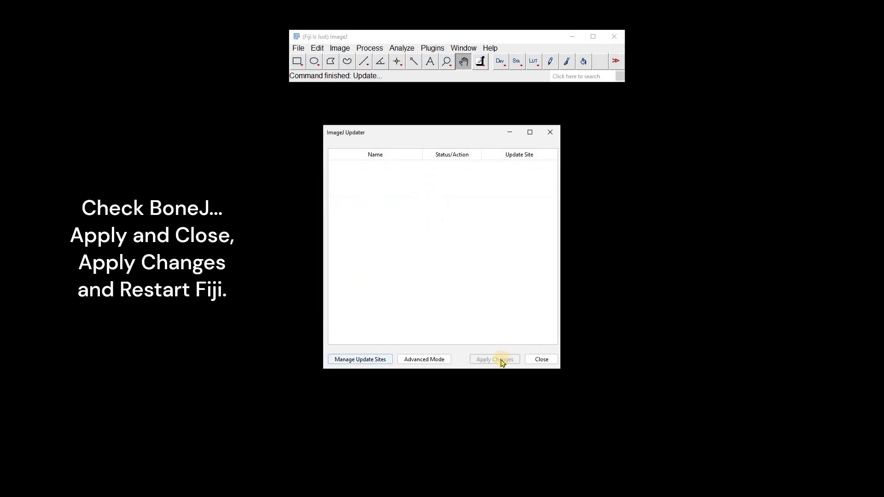
left_click(543, 361)
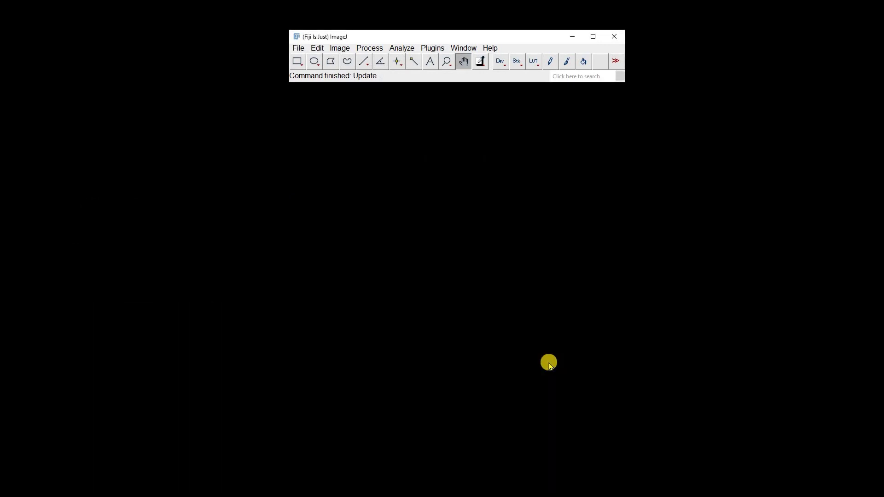
Locate BoneJ among the installed plugins
left_click(431, 49)
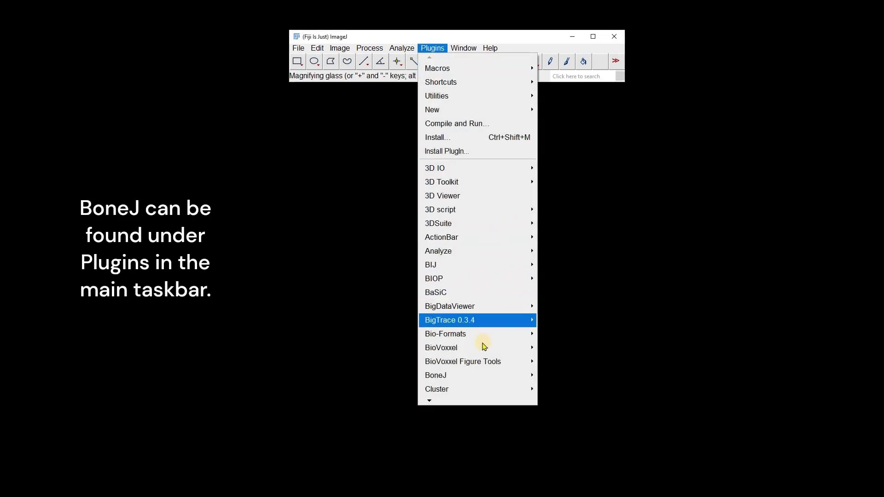
mouse_move(509, 383)
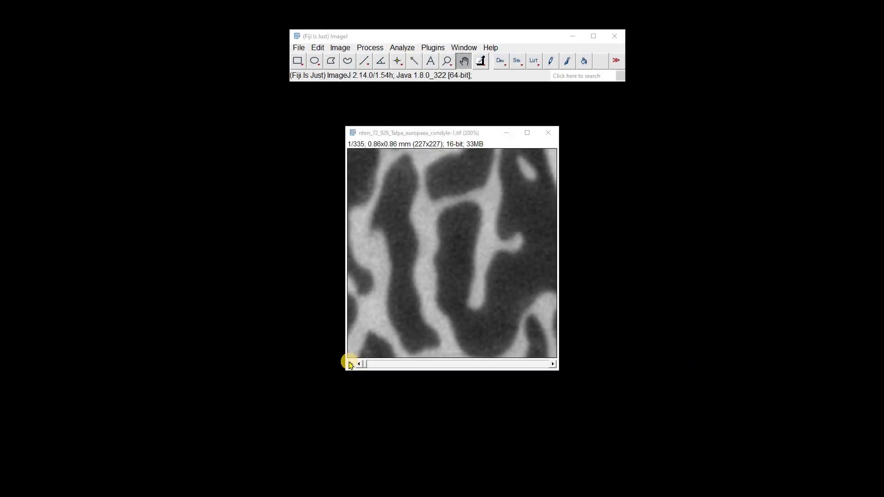
Play through the mole condyle image stack and check its pixel width, pixel height and voxel depth in the image properties
left_click(350, 364)
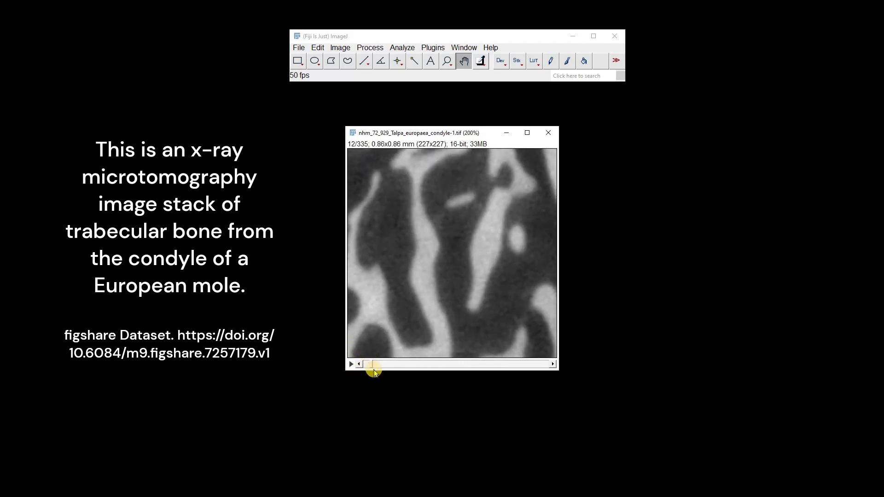
left_click(351, 364)
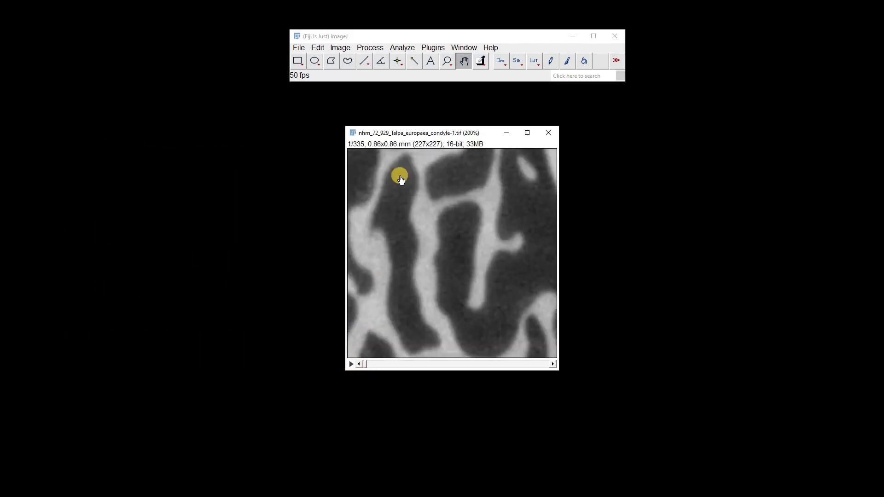
left_click(342, 48)
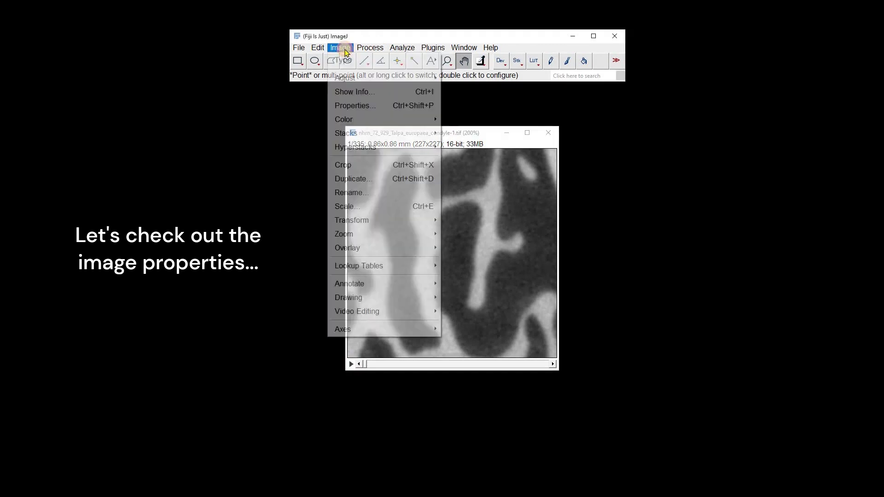
left_click(350, 106)
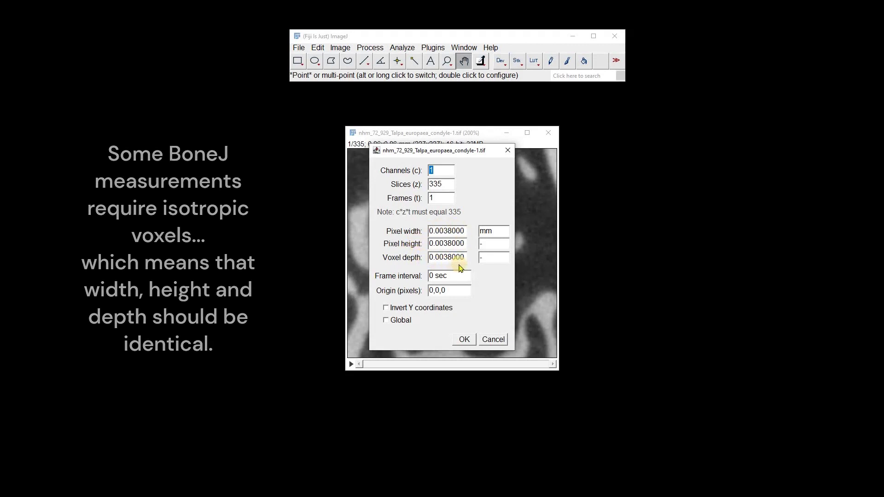
left_click(465, 340)
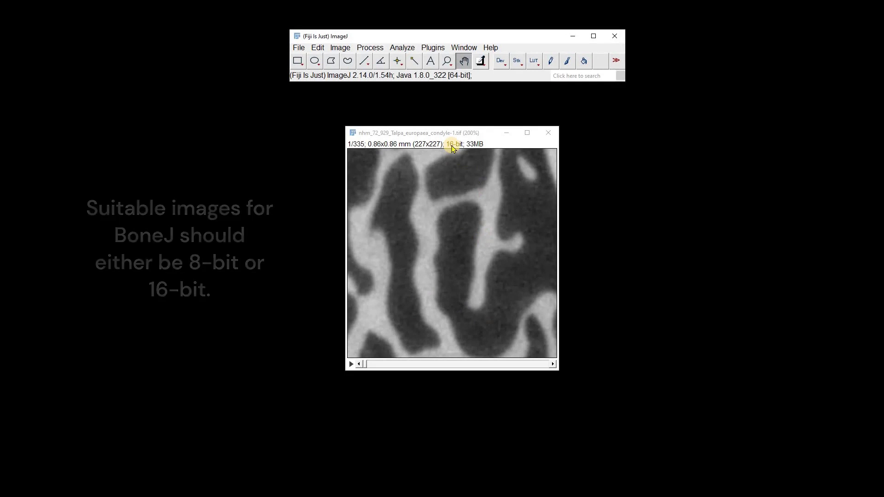
Subtract the background from the image stack using a 50-pixel rolling ball radius and sliding paraboloid, with the result previewed
left_click(371, 48)
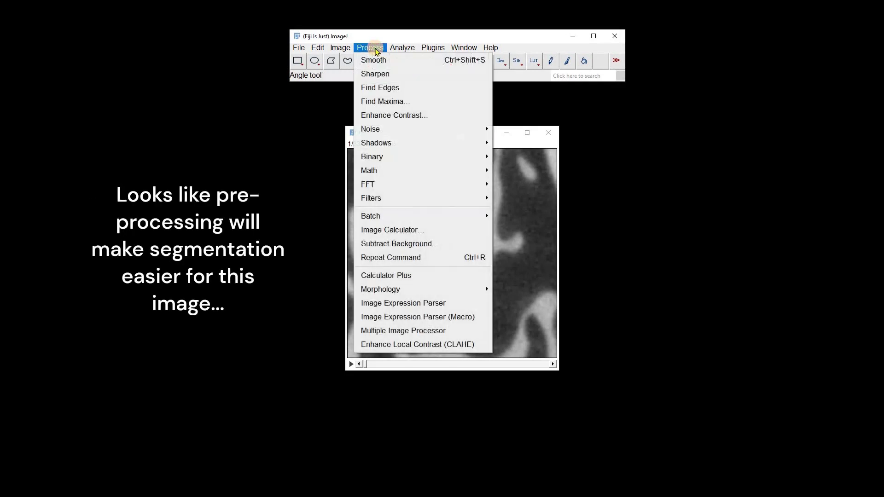
left_click(402, 247)
left_click(389, 281)
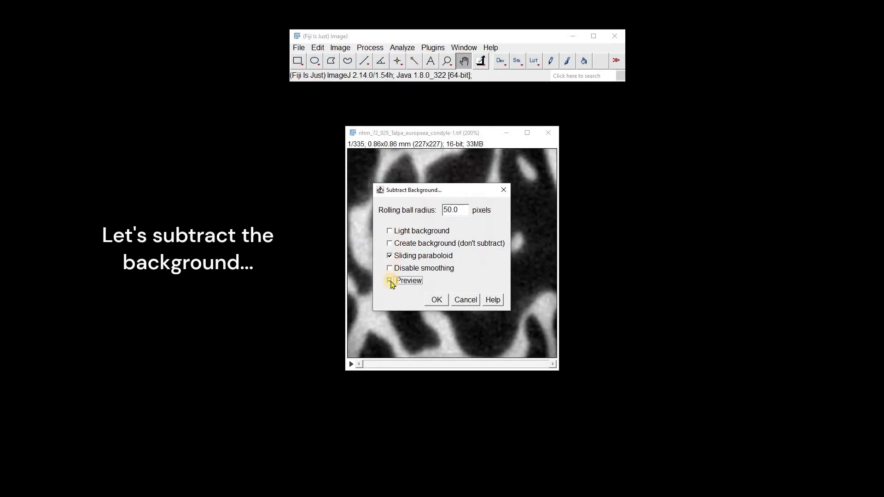
left_click_drag(412, 194, 638, 173)
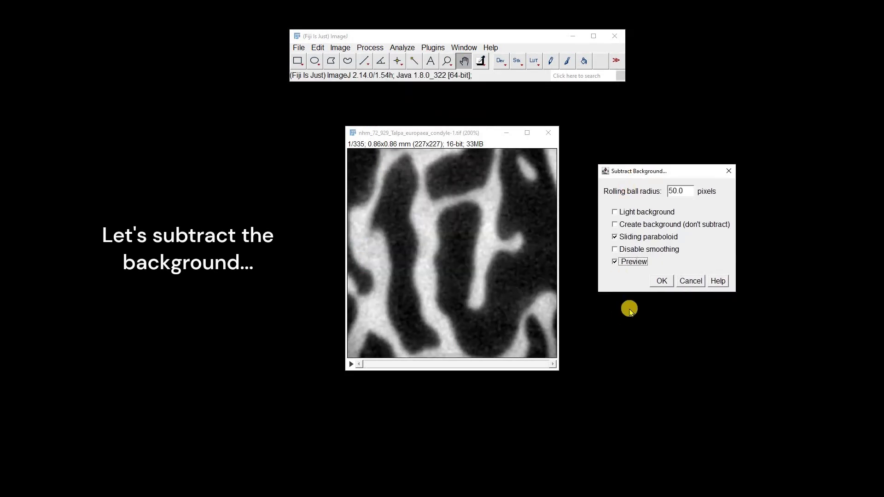
left_click(661, 280)
left_click(420, 173)
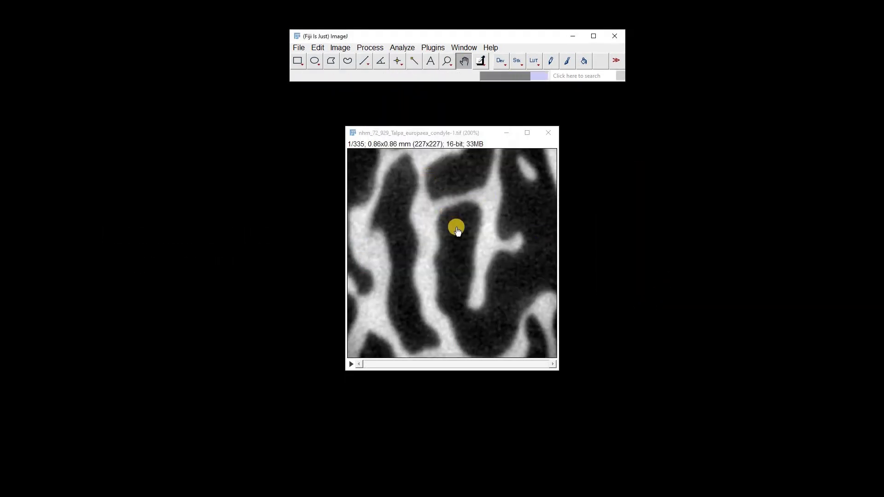
Apply the Gaussian Blur 3D filter to the image stack with an X sigma of 1
left_click(369, 48)
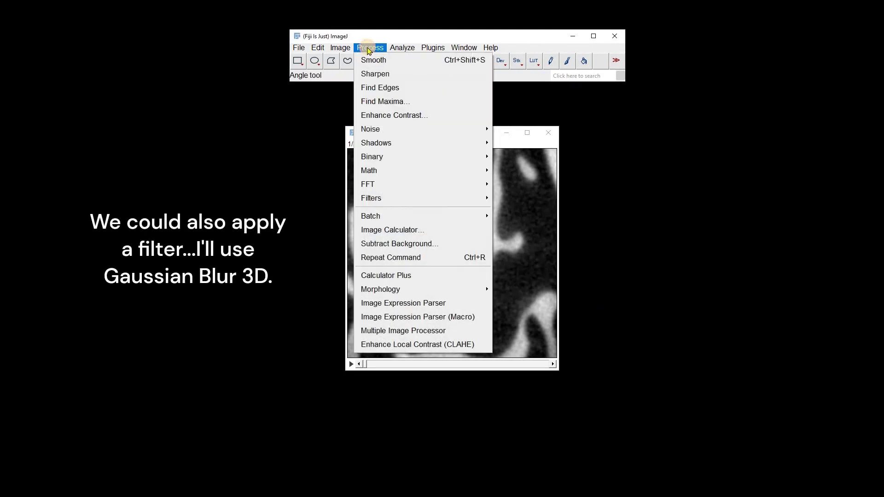
mouse_move(412, 199)
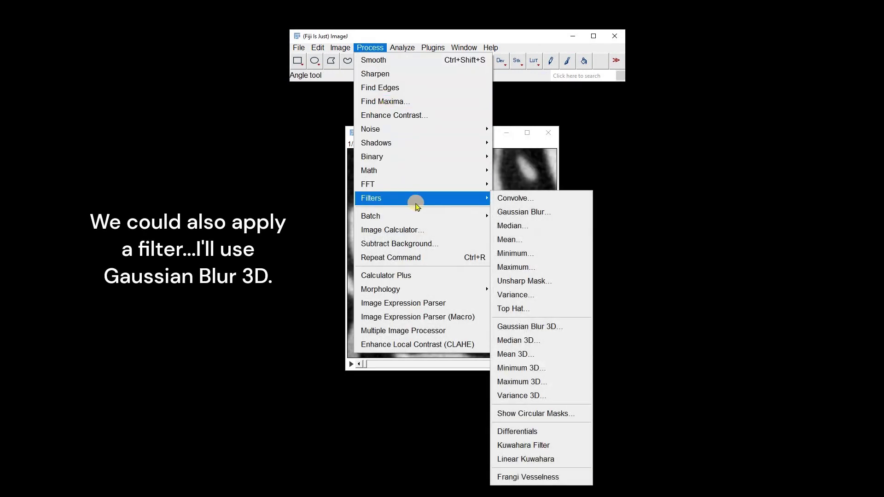
left_click(536, 333)
left_click_drag(449, 206, 643, 195)
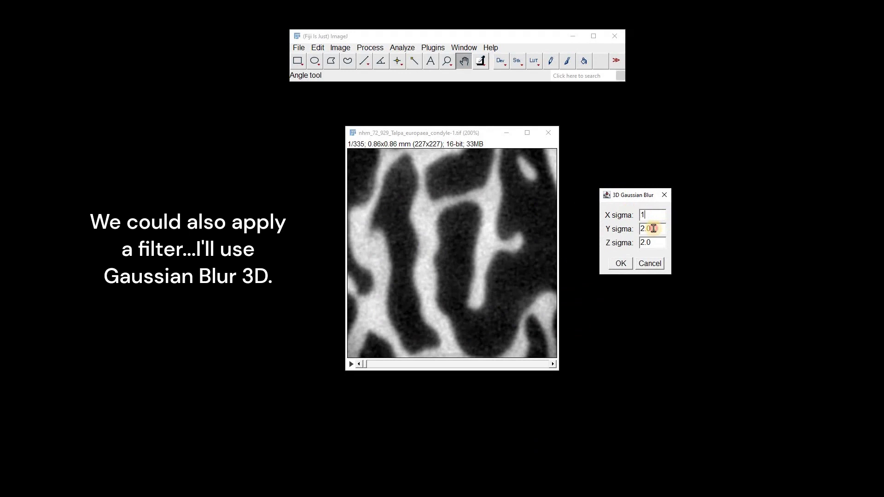
left_click(620, 265)
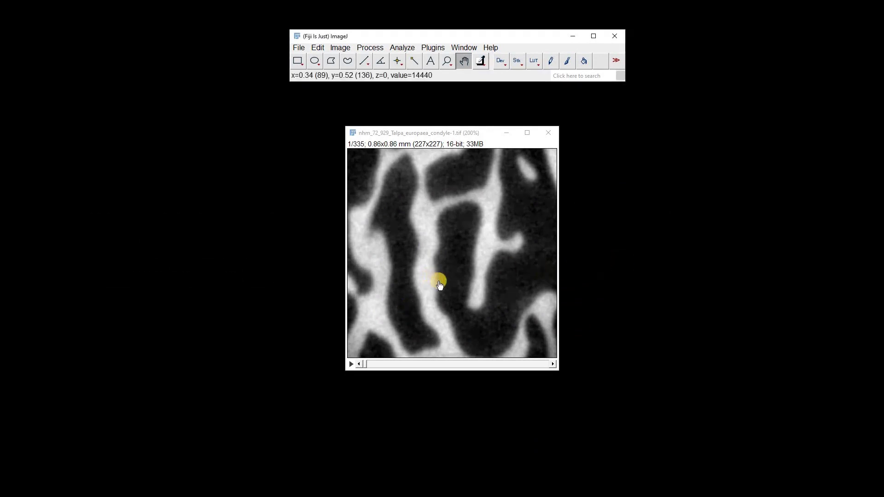
Threshold the stack with the Otsu method and dark background, calculating it for each image, and convert it into a new binary stack
left_click(340, 47)
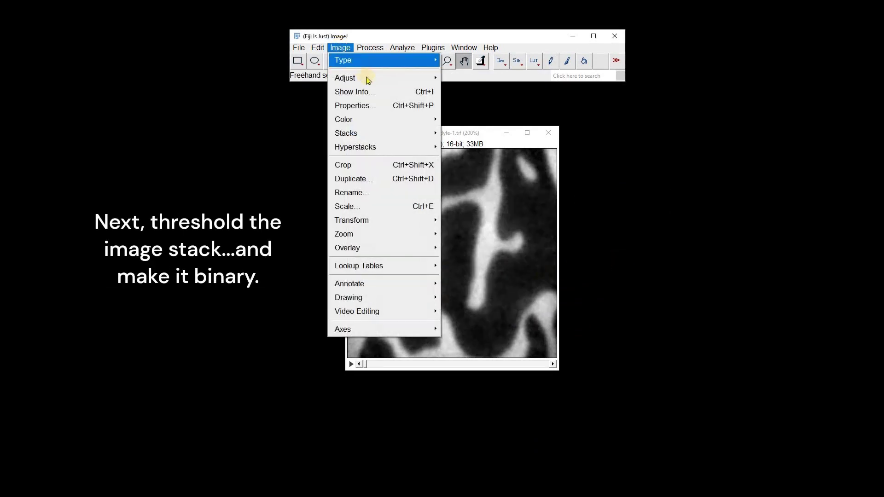
mouse_move(371, 82)
left_click(471, 121)
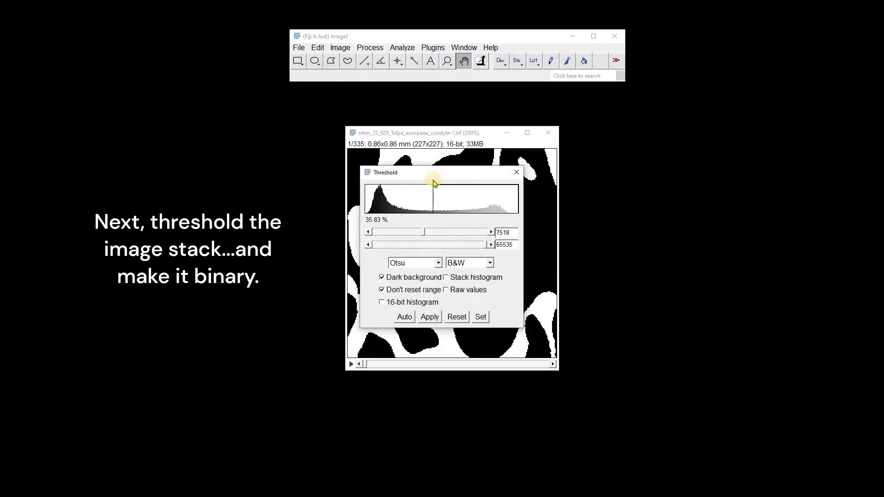
left_click_drag(436, 171, 667, 150)
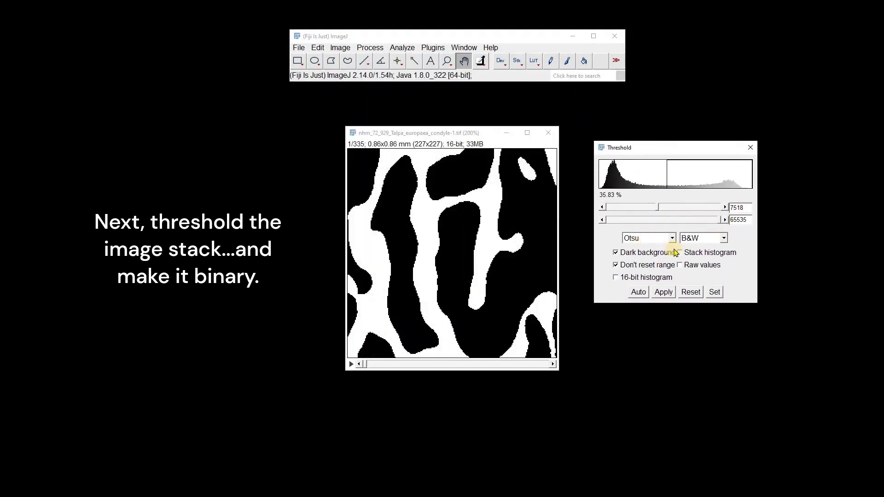
left_click(663, 293)
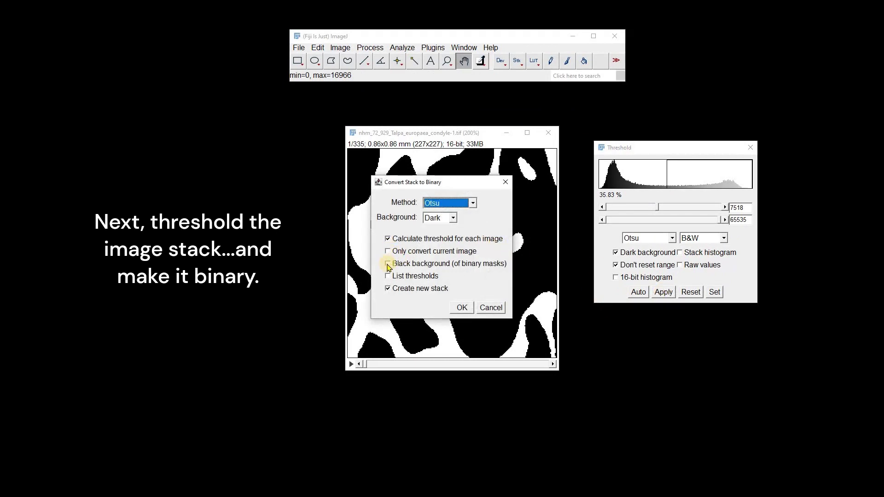
left_click(387, 289)
left_click(461, 308)
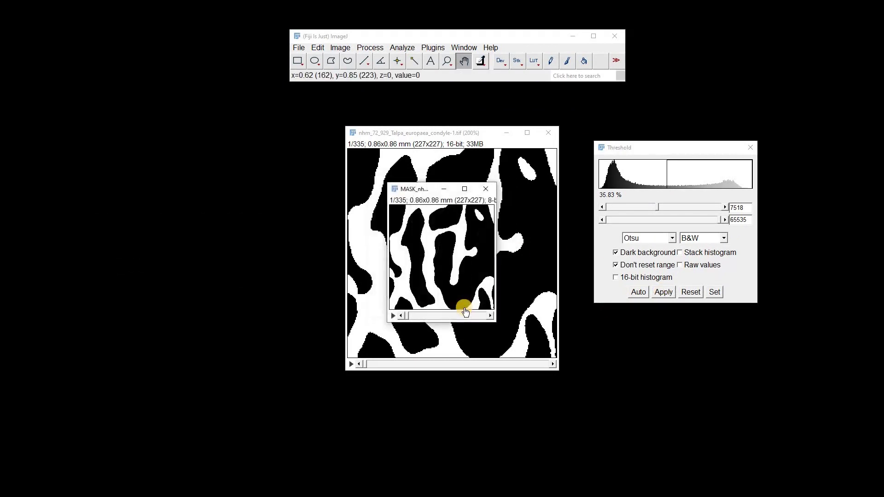
Reset the threshold on the original image stack, then minimize that stack and close the Threshold dialog
left_click(461, 138)
left_click(690, 291)
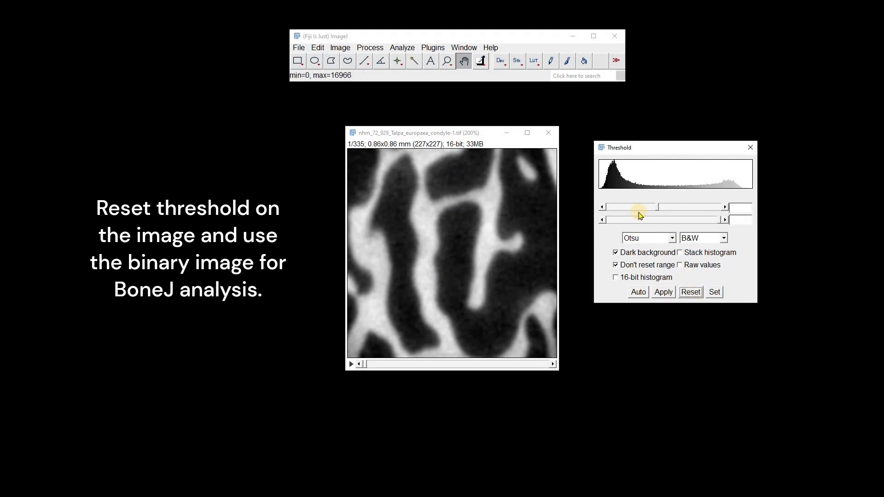
left_click(508, 134)
left_click(751, 147)
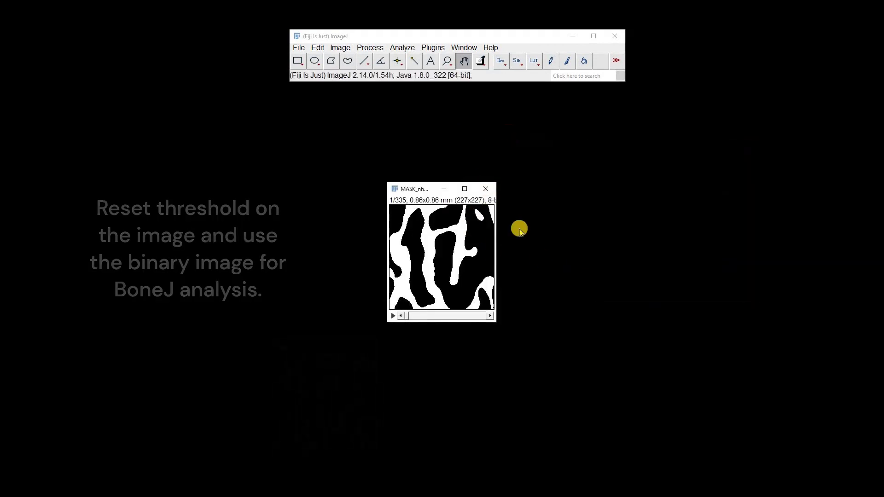
Enlarge the binary mask stack to 200% and play through its slices to inspect the segmentation
left_click(447, 61)
left_click(441, 258)
left_click(440, 258)
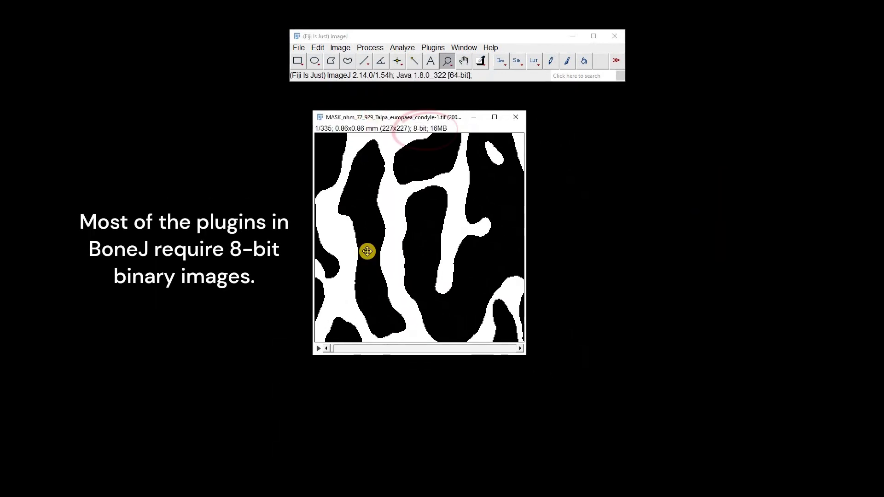
left_click(317, 348)
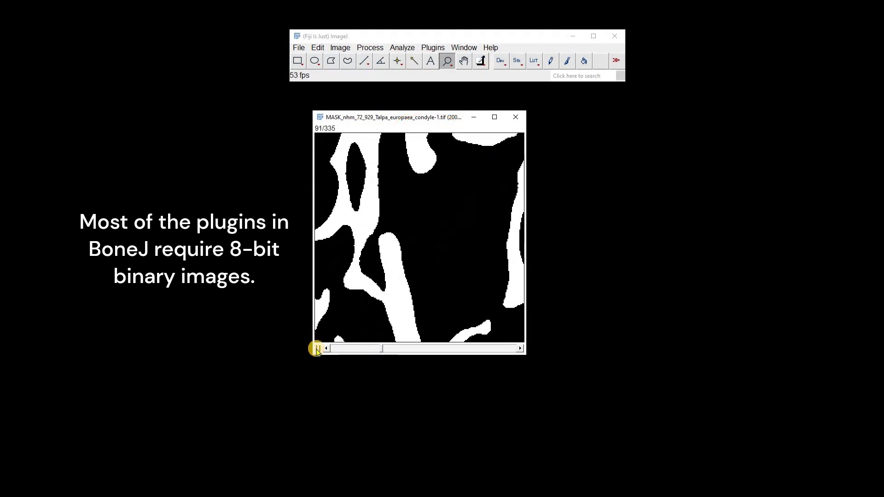
Apply the binary Open operation to the mask stack and play through its slices to review the refinement
left_click(370, 47)
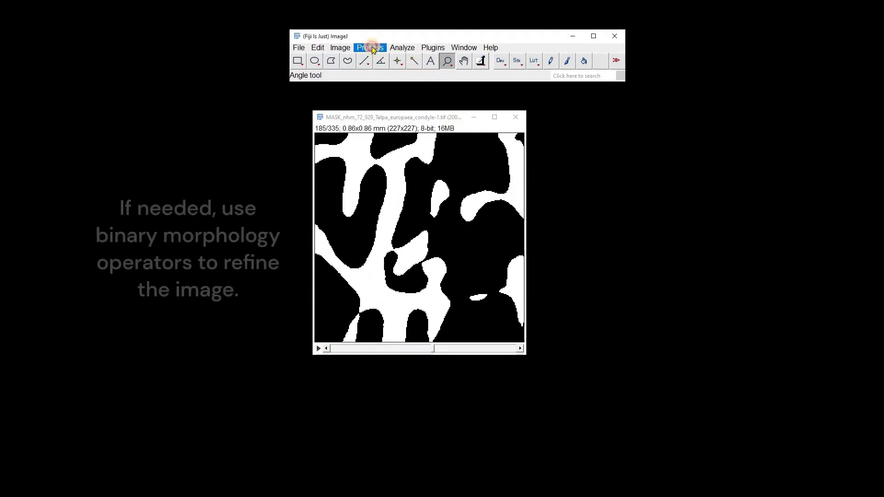
mouse_move(437, 157)
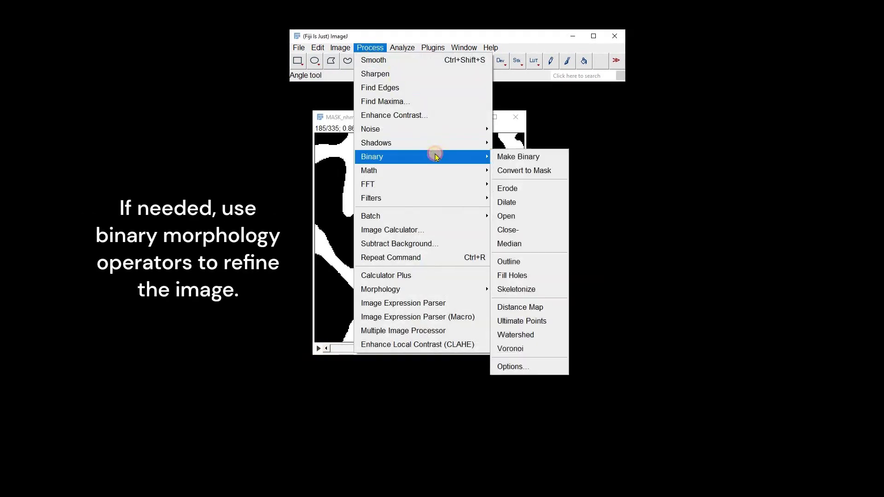
left_click(516, 220)
left_click(421, 177)
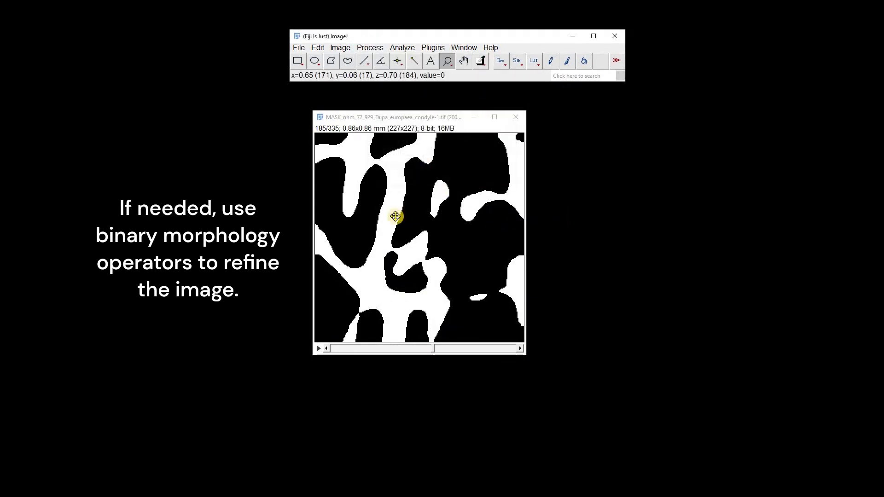
left_click(317, 349)
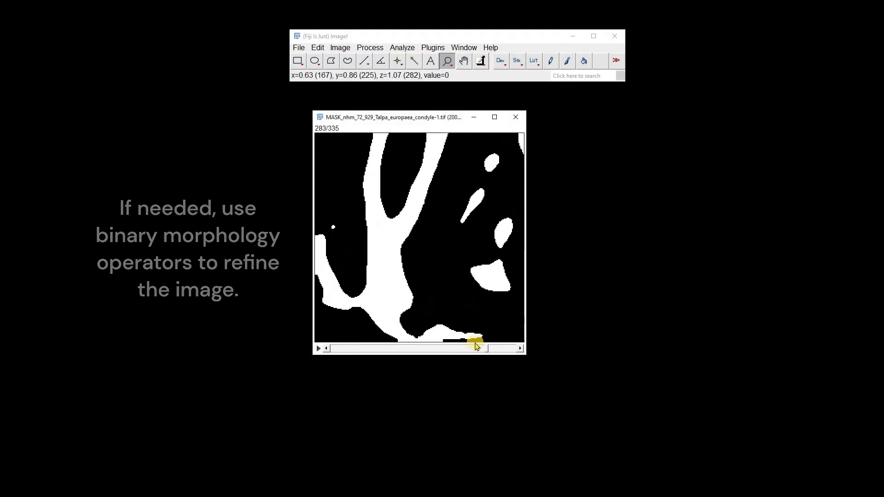
left_click(317, 348)
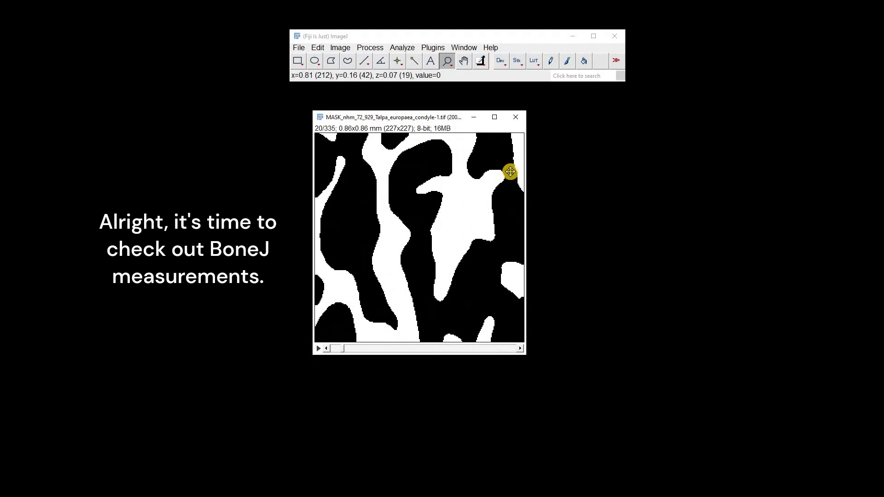
Measure the mask stack's Area/Volume fraction with BoneJ, widen the results table to read its columns, and move it clear of the image
left_click(435, 48)
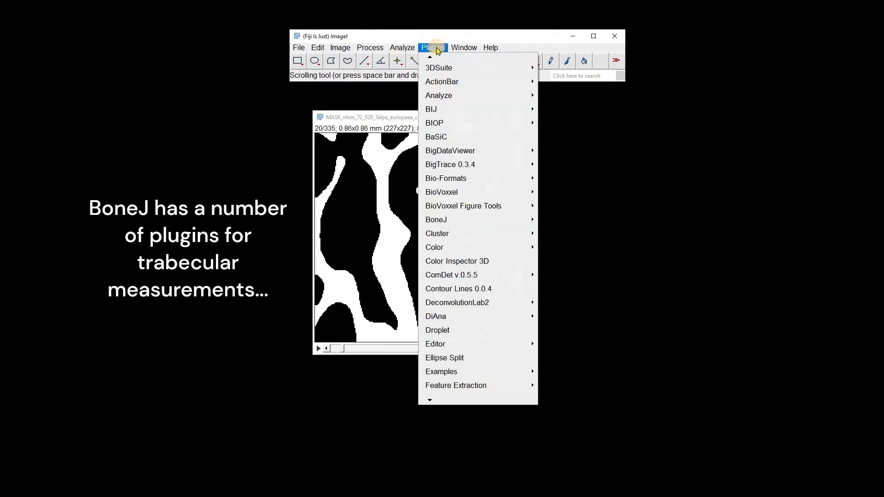
mouse_move(514, 218)
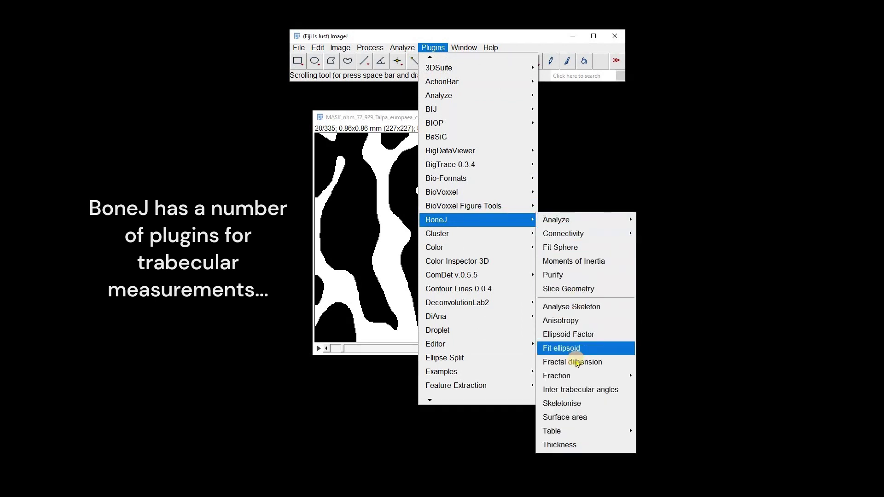
mouse_move(588, 380)
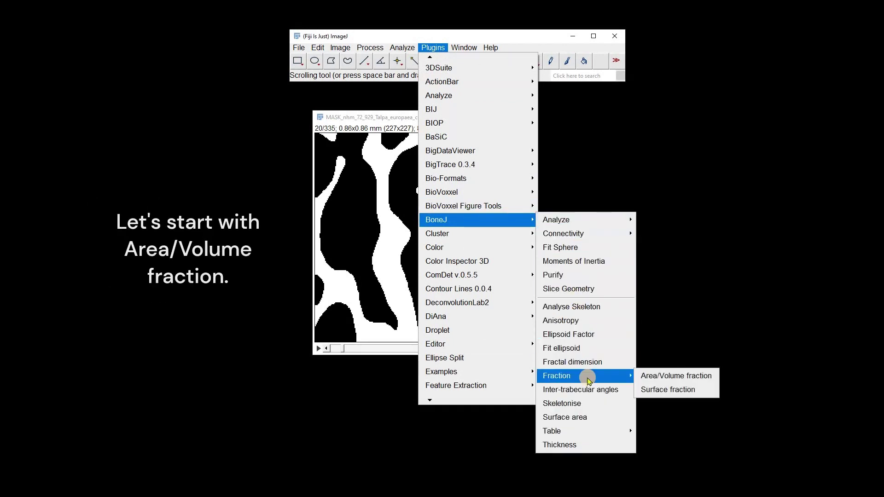
left_click(665, 376)
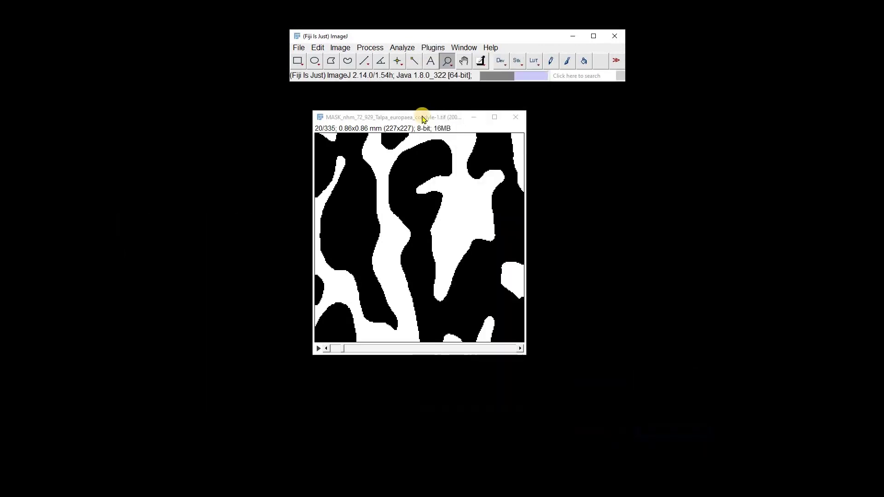
left_click_drag(551, 283, 651, 275)
left_click_drag(554, 342, 544, 220)
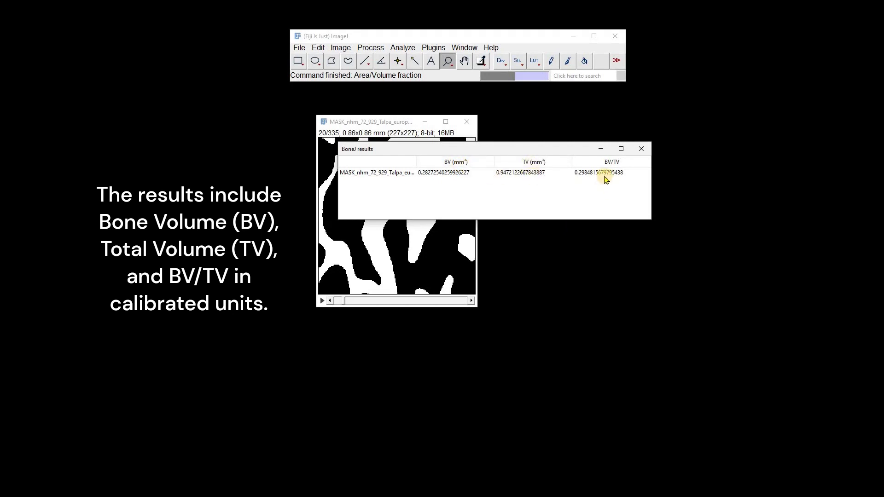
left_click_drag(544, 150, 747, 375)
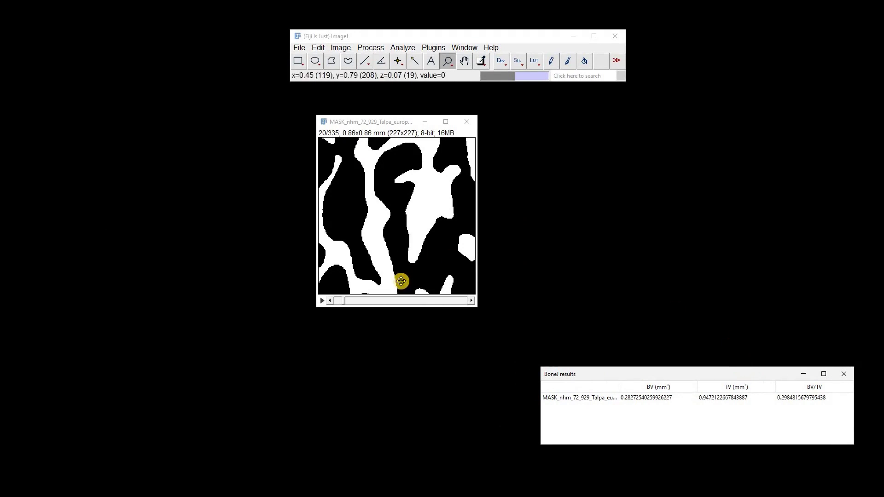
Run BoneJ Thickness on the mask stack, calculating both trabecular thickness and spacing with thickness maps shown
left_click(433, 48)
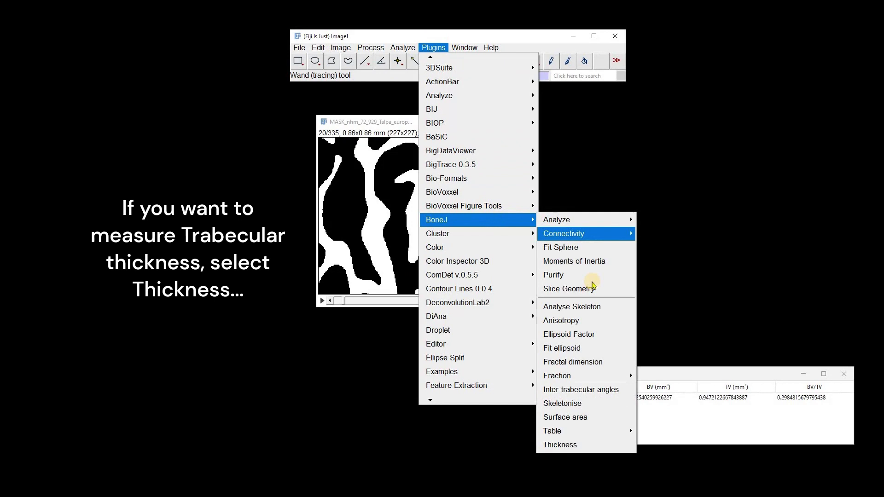
left_click(578, 444)
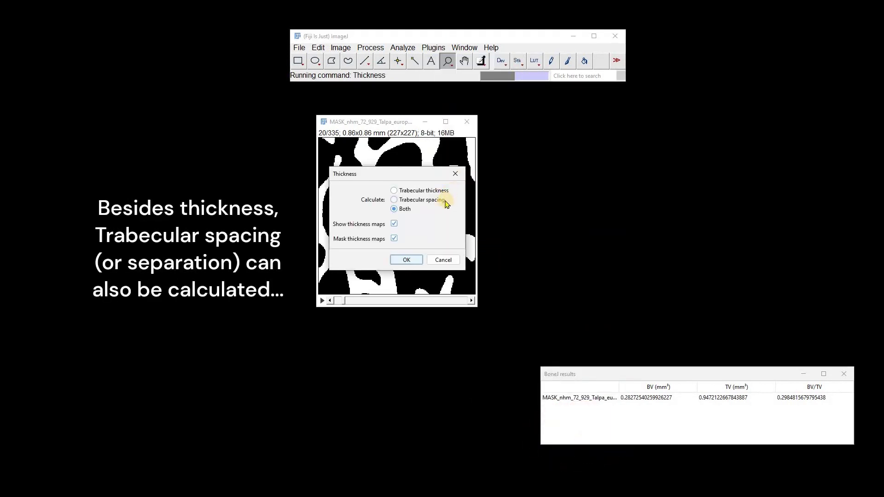
left_click(394, 224)
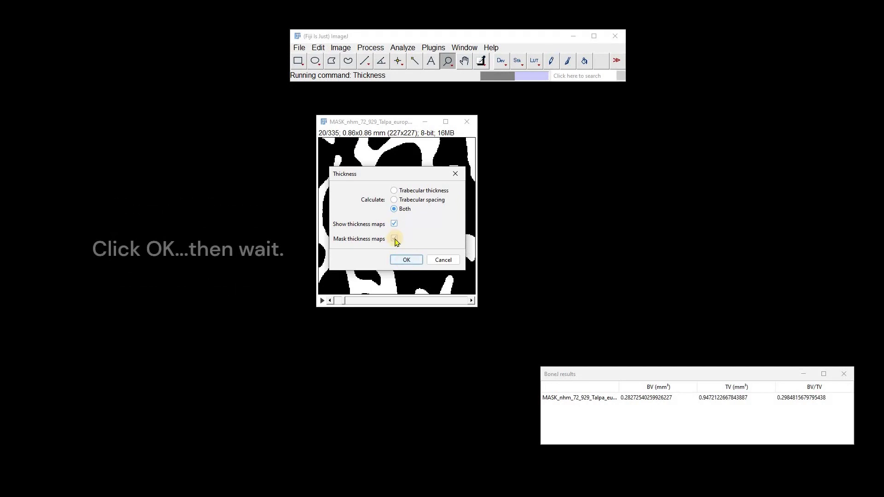
left_click(405, 261)
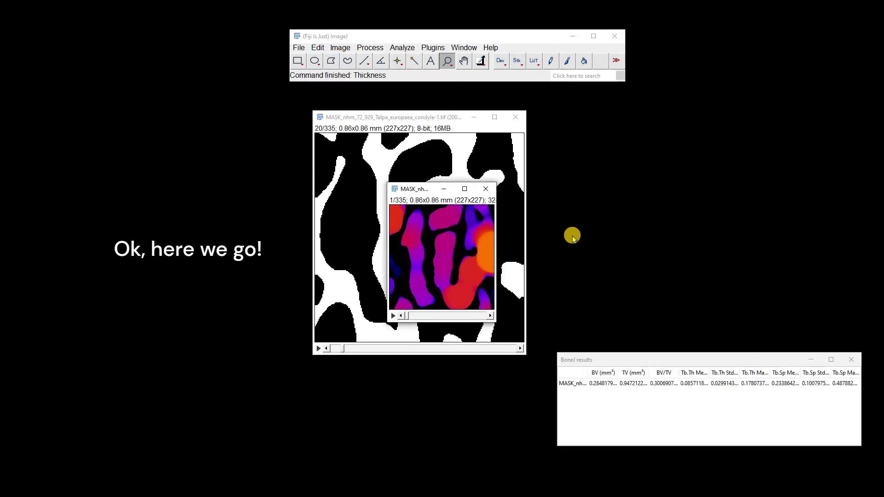
Separate the two overlapping maps, enlarge the trabecular thickness (Tb.Th) map, and play through its slices
left_click_drag(422, 191, 544, 193)
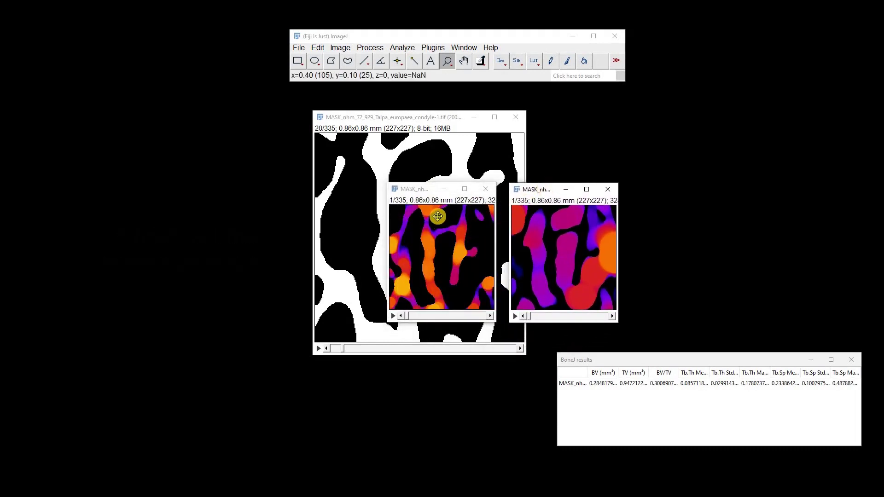
left_click(430, 245)
left_click(462, 261)
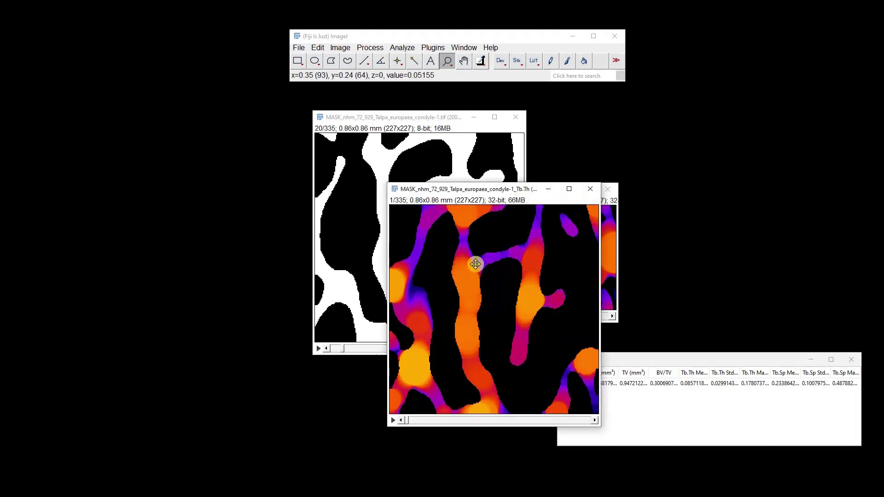
left_click_drag(438, 189, 364, 124)
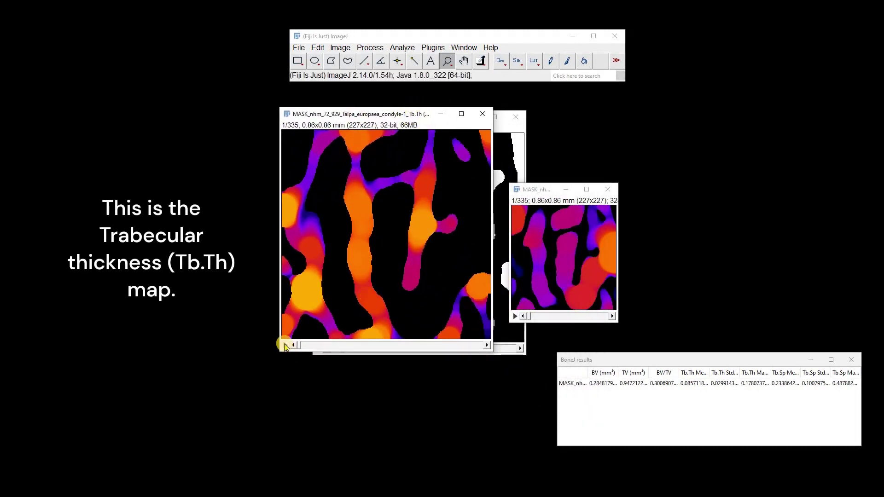
left_click(285, 345)
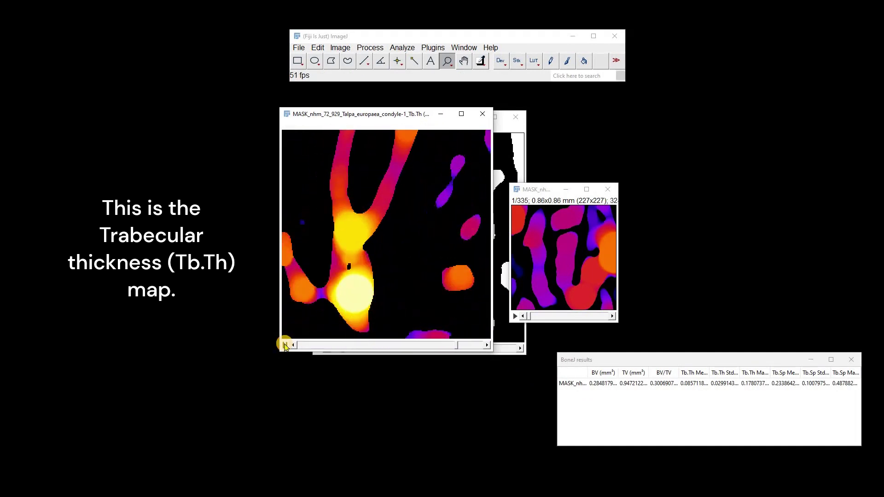
left_click(285, 345)
Enlarge the trabecular spacing (Tb.Sp) map and play through its slices
left_click(557, 249)
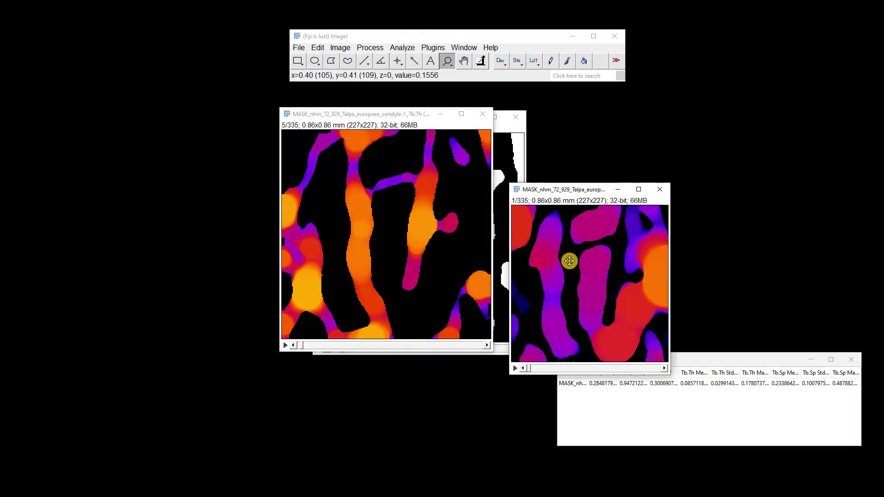
left_click(598, 217)
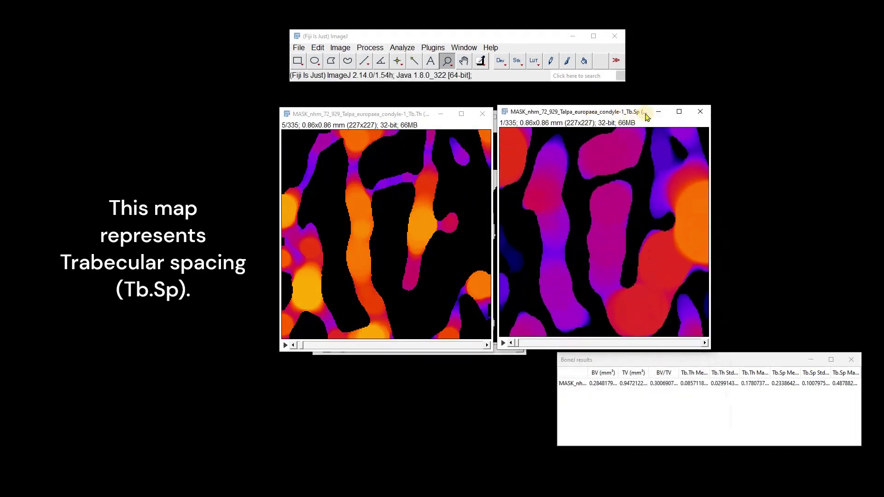
left_click(503, 344)
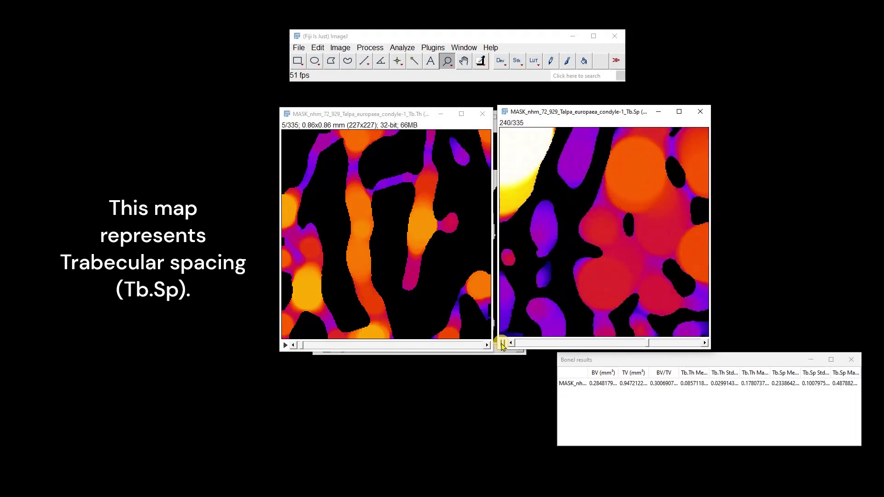
left_click(503, 344)
Display the trabecular thickness map in the 3D Viewer, rotate the rendering to inspect it, and close the viewer
left_click(378, 118)
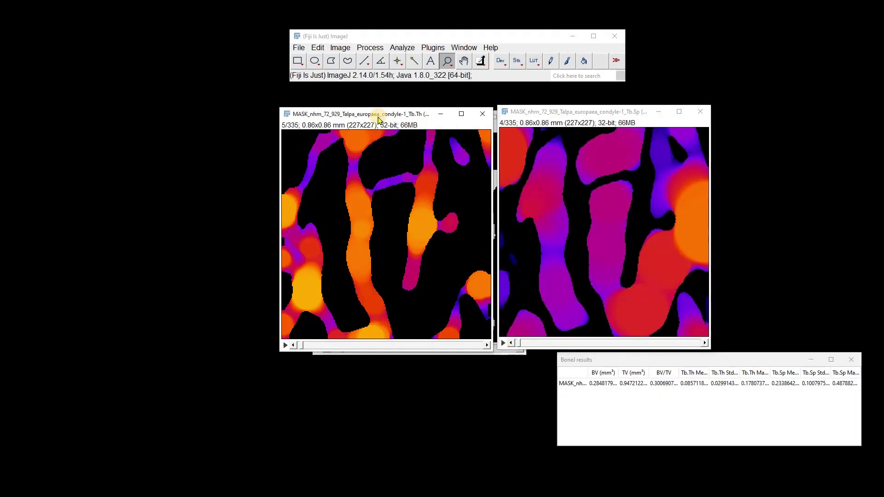
left_click(433, 47)
left_click(438, 74)
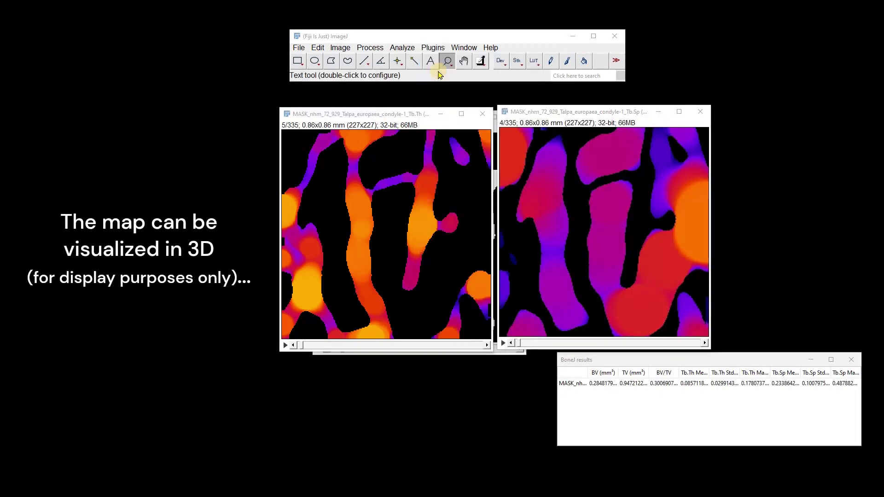
left_click(526, 260)
left_click(466, 263)
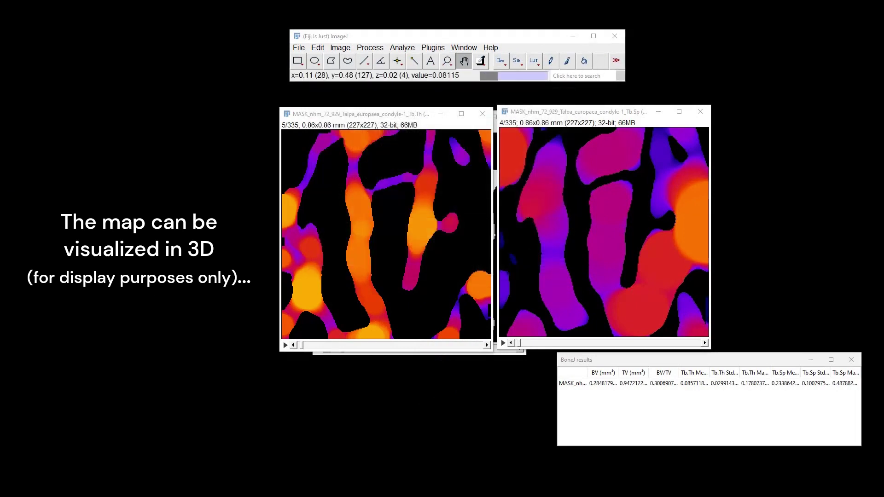
left_click_drag(413, 266, 505, 135)
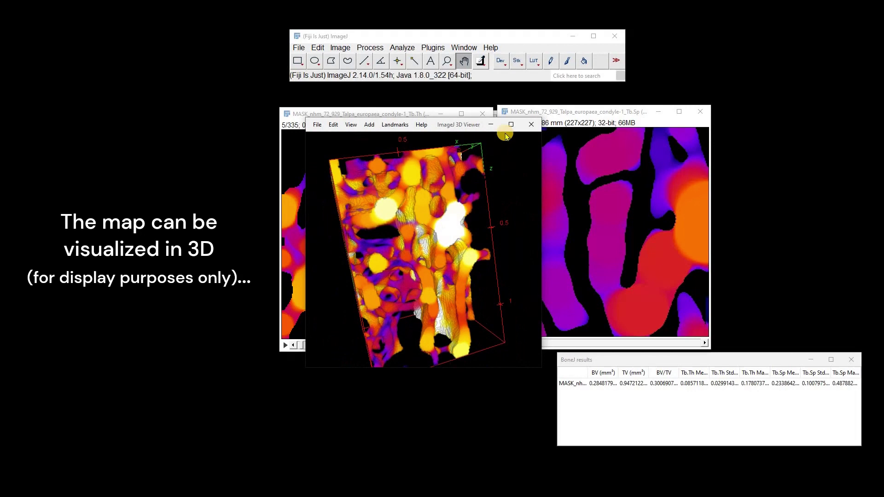
left_click(529, 125)
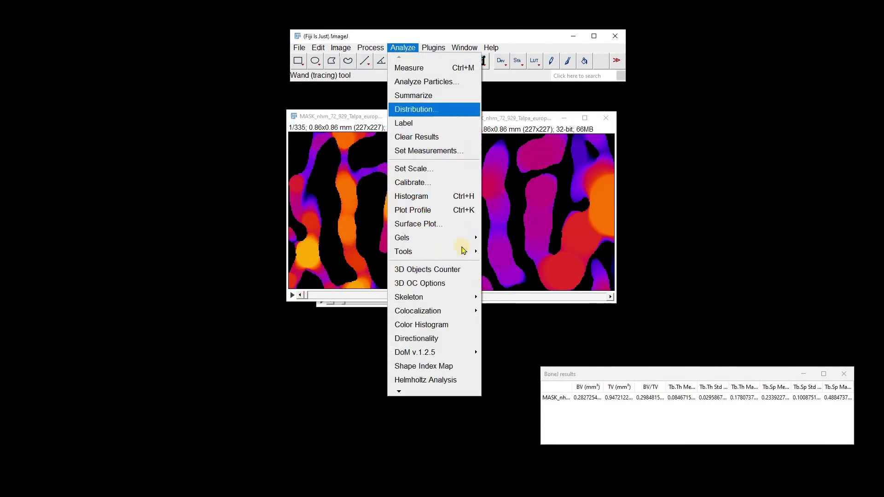
Overlay an upper-right calibration bar with white fill and 5 black labels on the trabecular spacing map, and remove the overlay again
mouse_move(462, 251)
left_click(534, 335)
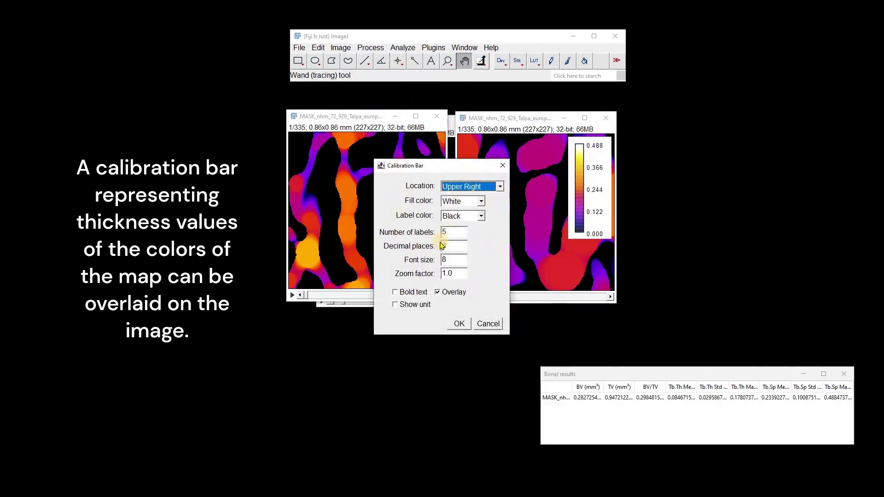
left_click(458, 324)
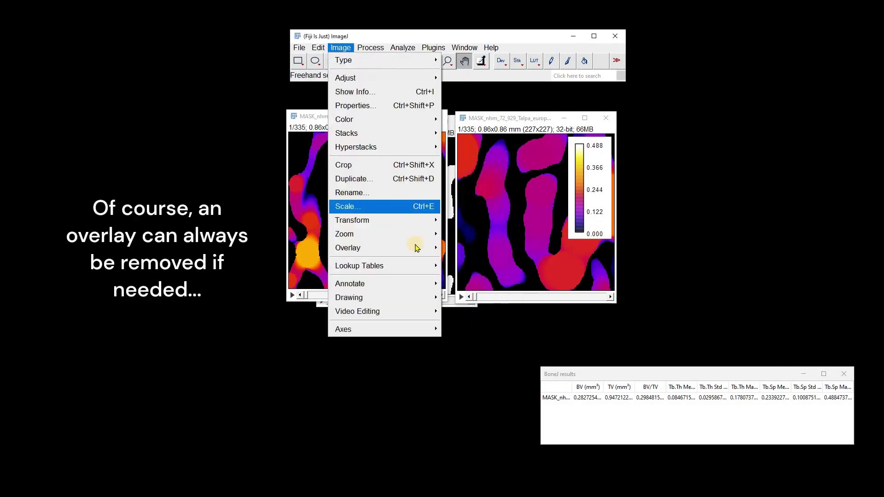
mouse_move(415, 246)
left_click(494, 332)
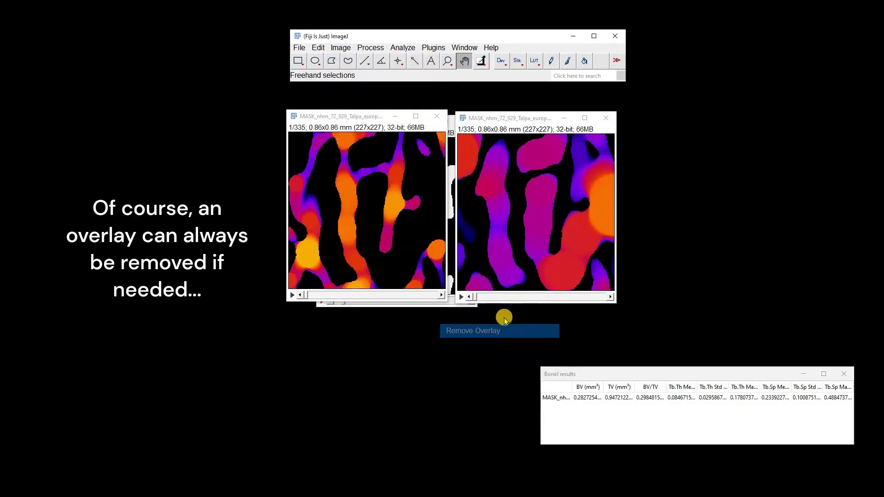
Generate a live 256-bin histogram of the trabecular spacing map, list its values for slice 31, and close the list and histogram
left_click(403, 47)
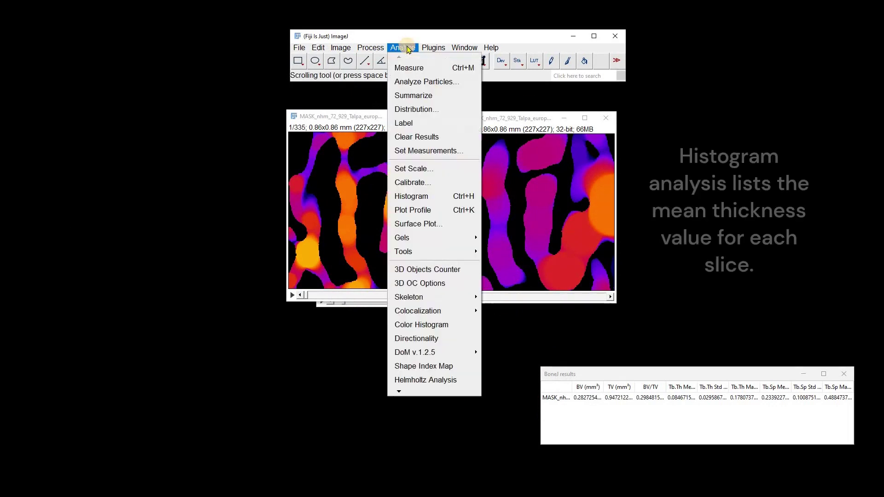
left_click(414, 196)
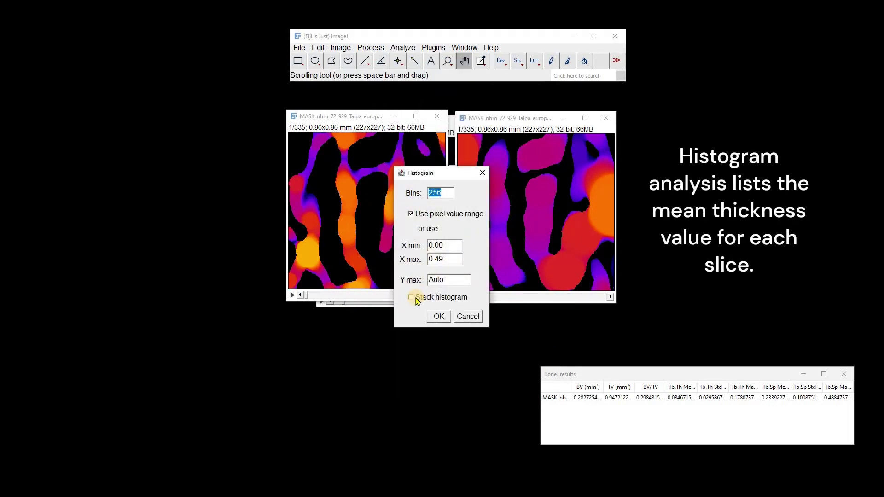
left_click(439, 316)
left_click_drag(325, 163, 220, 137)
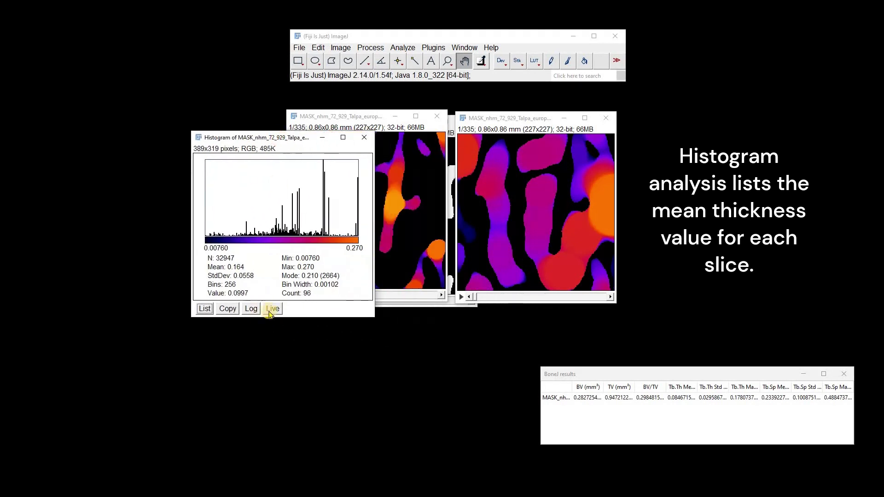
left_click_drag(479, 303, 486, 297)
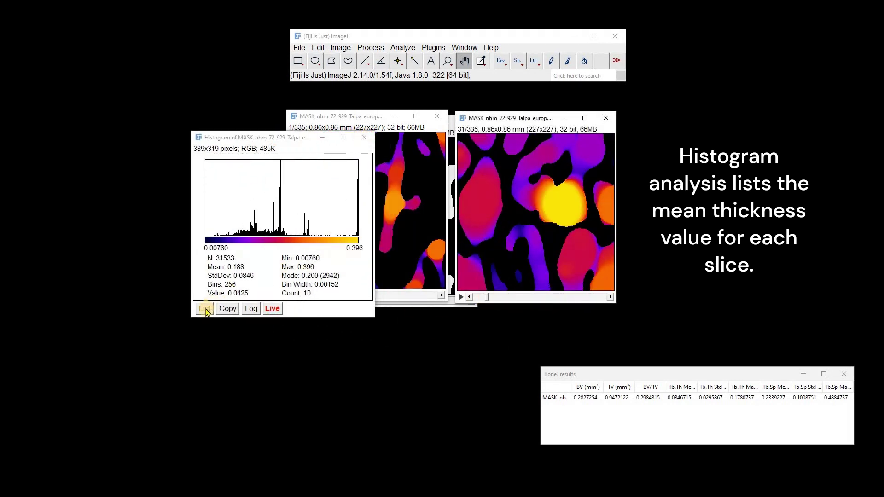
left_click(205, 309)
left_click(500, 138)
left_click(365, 137)
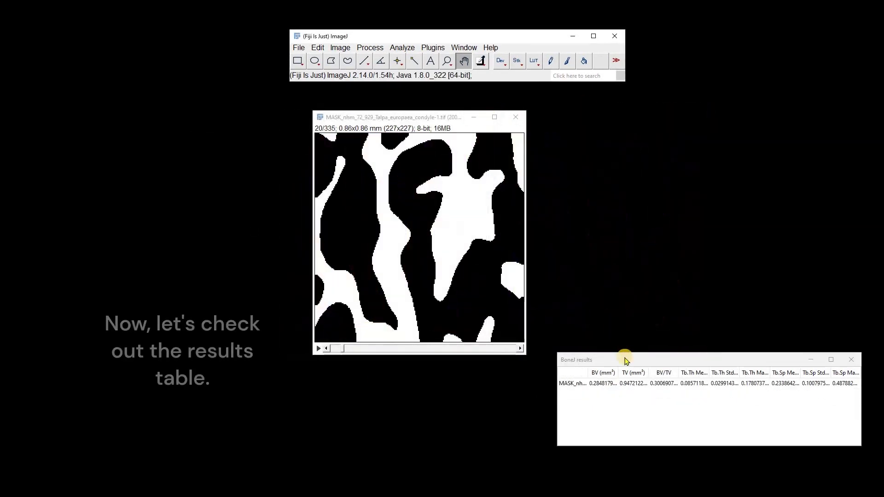
Widen the BoneJ results table to read the full Tb.Th and Tb.Sp columns, and move it below the mask image
left_click_drag(626, 360, 281, 179)
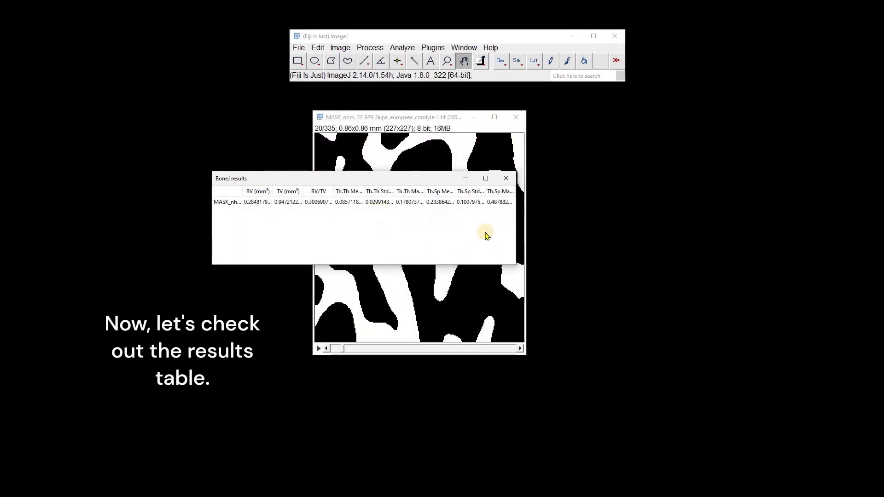
left_click_drag(517, 222, 713, 235)
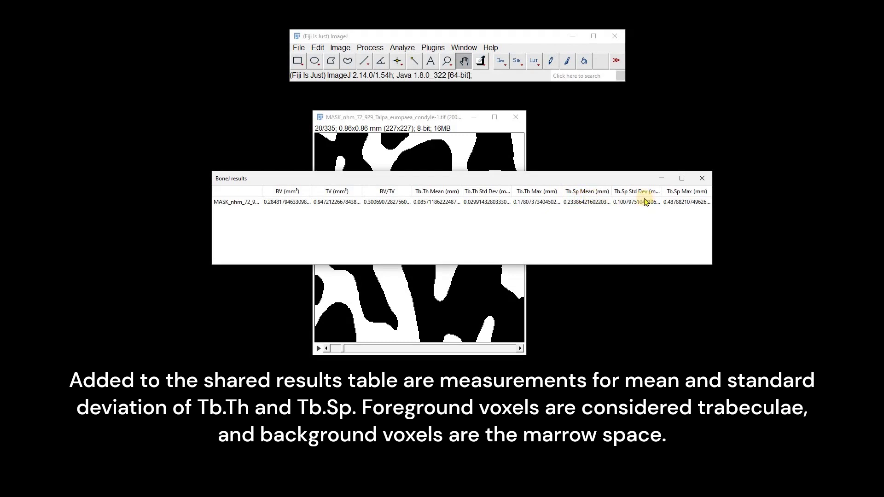
left_click_drag(609, 181, 746, 379)
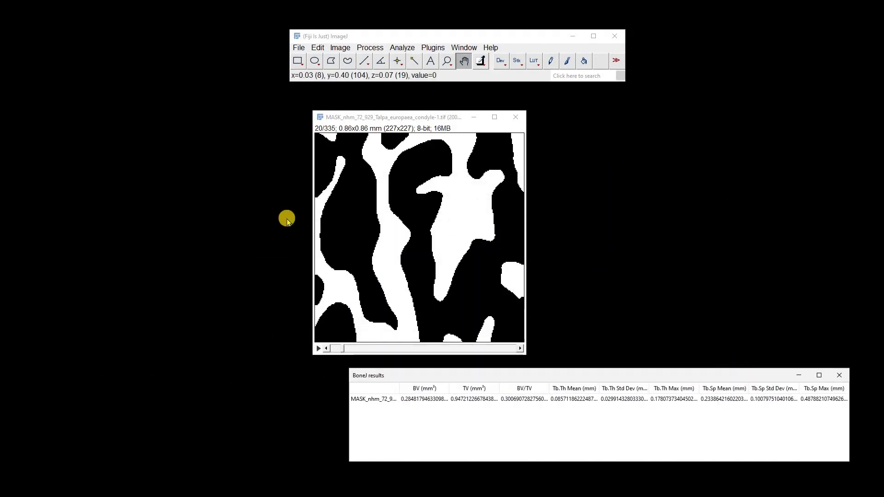
Measure the mask's surface area with BoneJ, exporting the mesh as STL, and widen the results table to show the surface area column
left_click(433, 48)
mouse_move(533, 247)
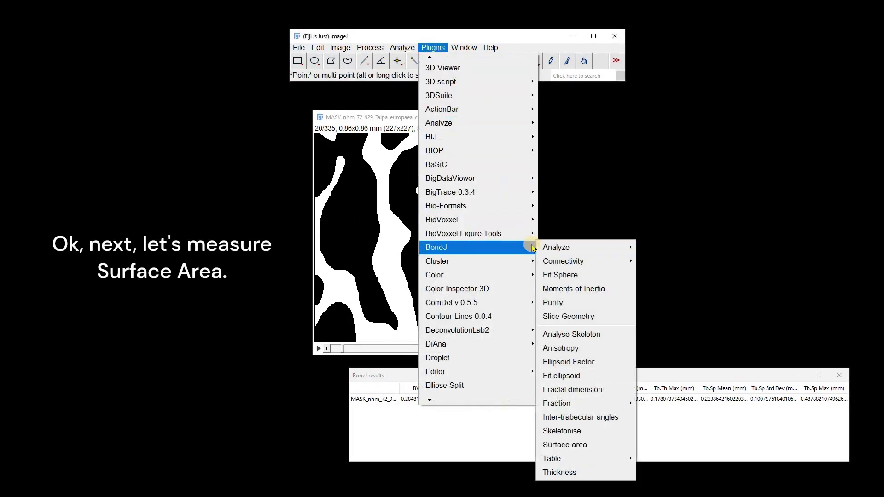
left_click(596, 446)
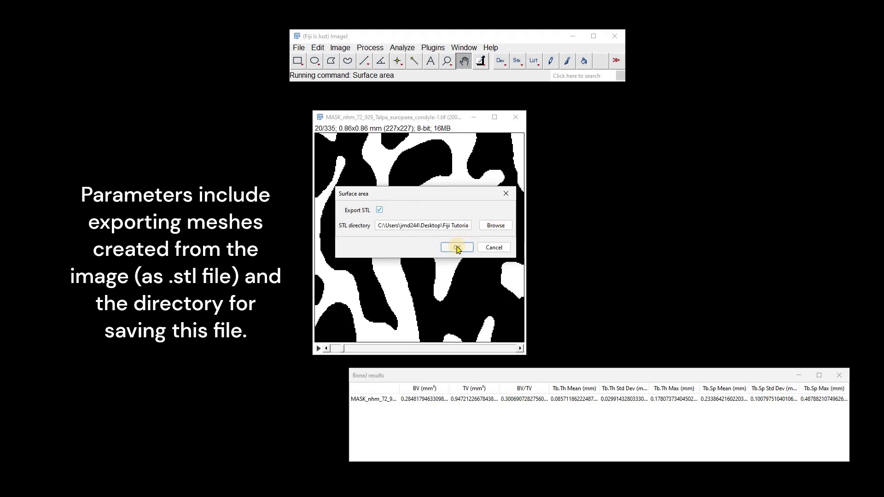
left_click(457, 248)
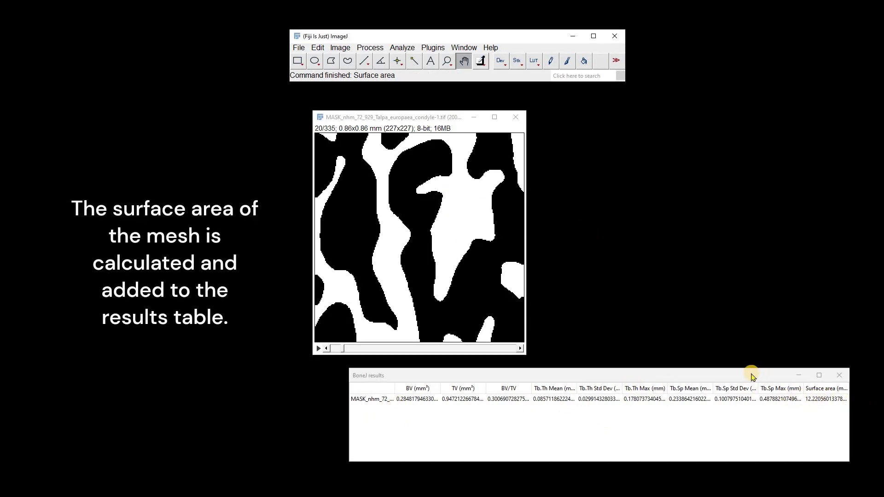
left_click_drag(752, 377, 680, 374)
left_click_drag(777, 412, 830, 413)
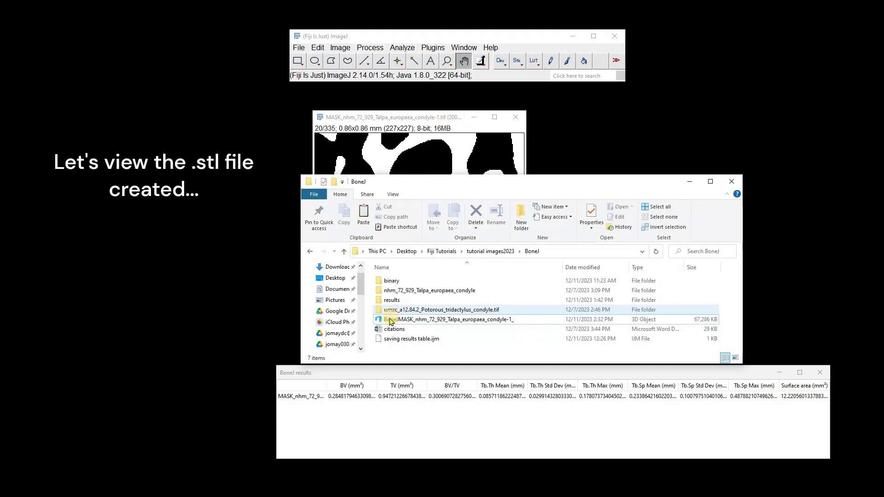
Open the exported STL mesh from the BoneJ folder in 3D Builder, inspect it, close it and minimize the folder window
left_click(389, 319)
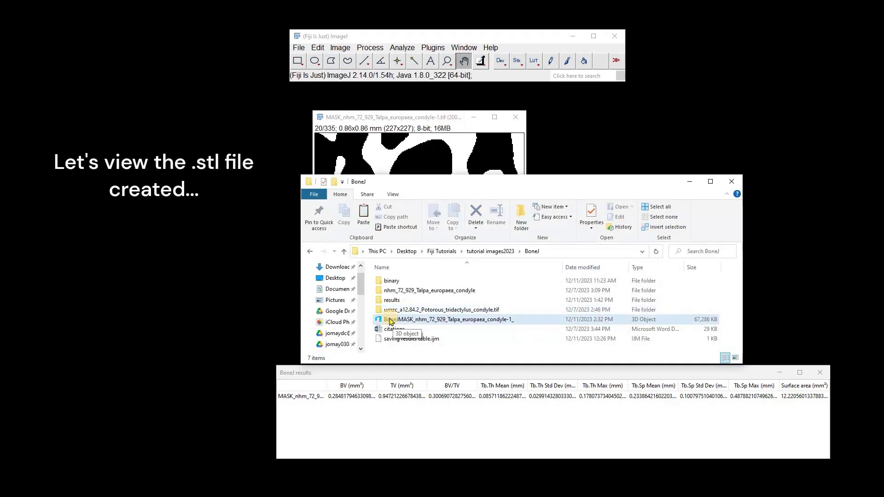
double_click(389, 320)
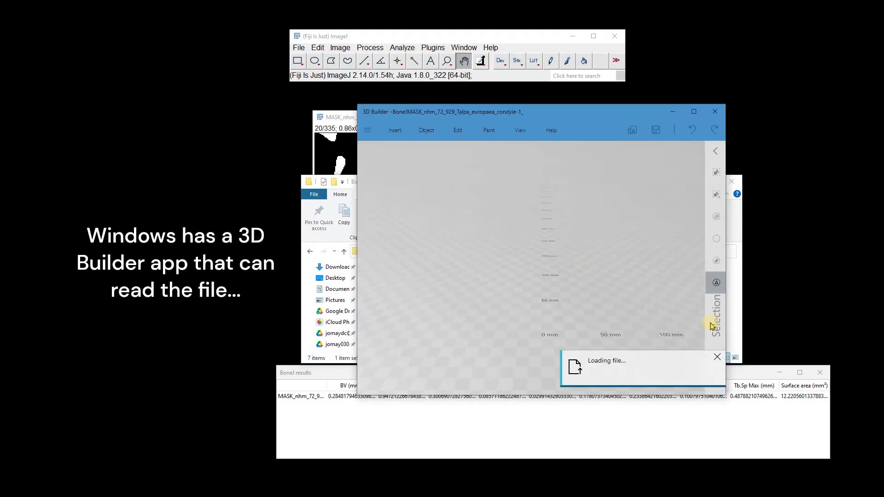
left_click_drag(570, 309, 650, 286)
left_click_drag(567, 310, 499, 154)
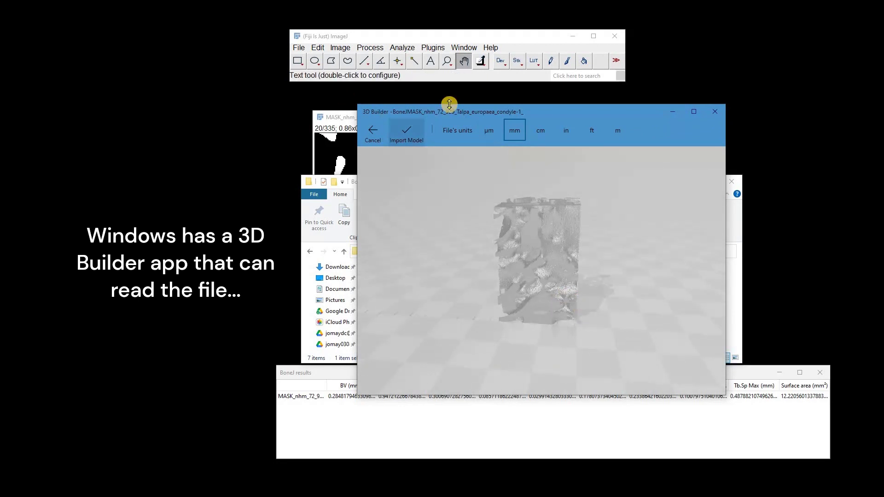
left_click(714, 112)
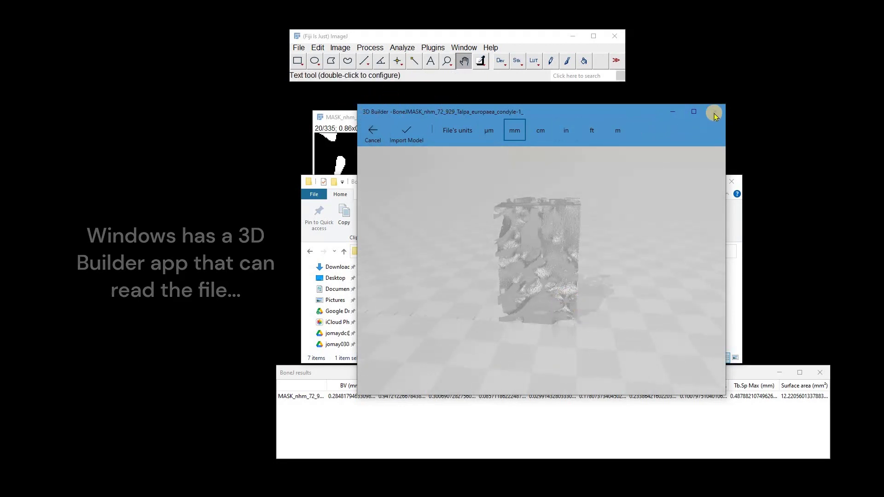
left_click(691, 183)
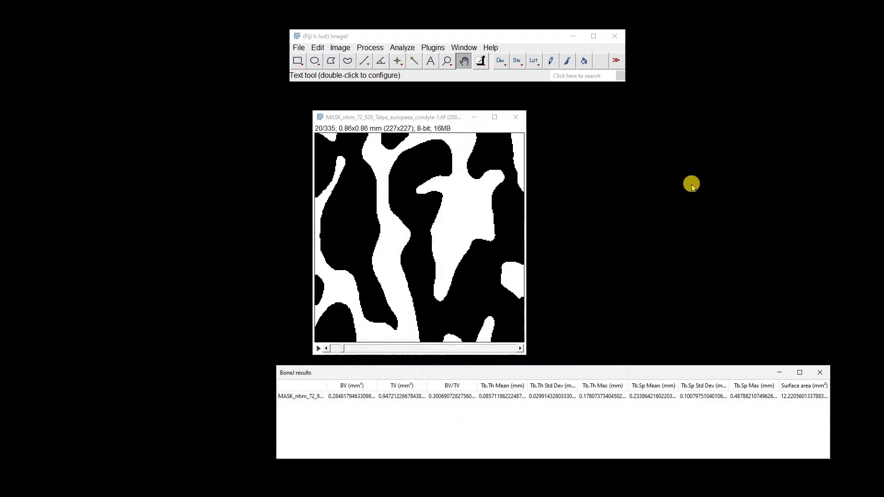
Open an empty 3D Viewer without adding the mask image as content
left_click(433, 48)
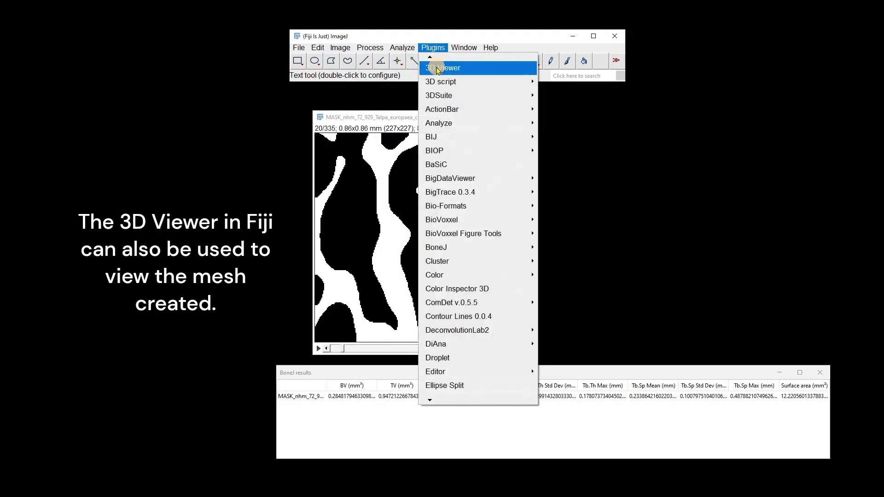
left_click(438, 69)
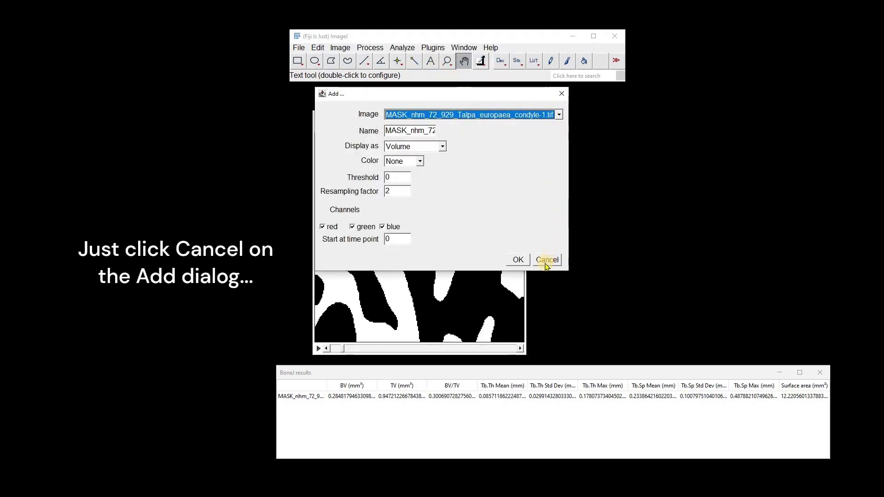
left_click(546, 261)
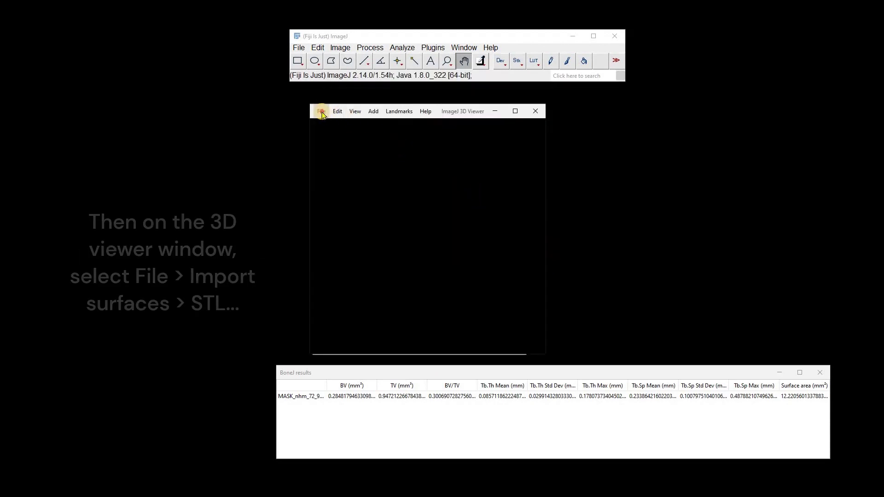
Import the STL surface BoneJMASK_nhm_72_929_Talpa_europaea_condyle-1_.stl from the BoneJ folder into the 3D Viewer and move the log aside
left_click(321, 111)
mouse_move(352, 135)
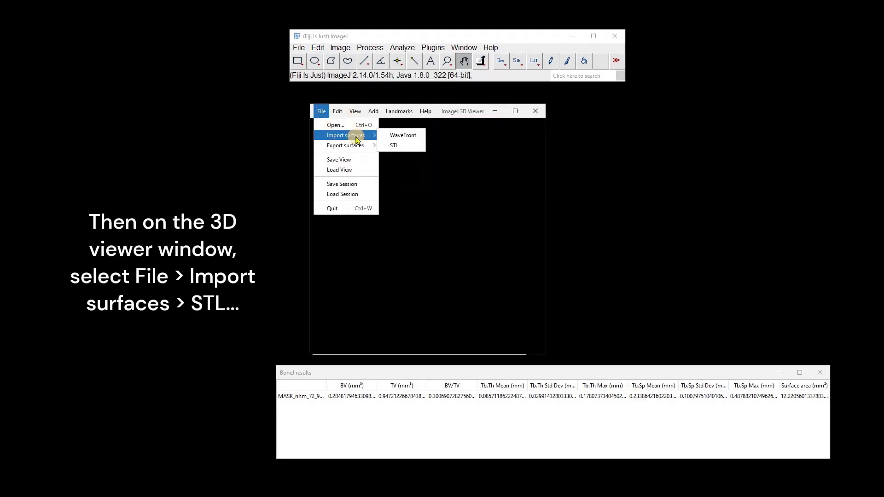
left_click(393, 146)
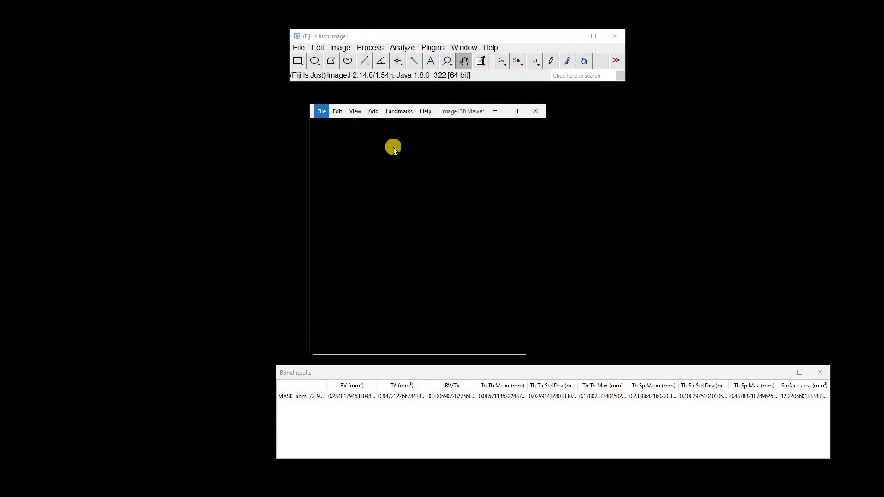
left_click(509, 21)
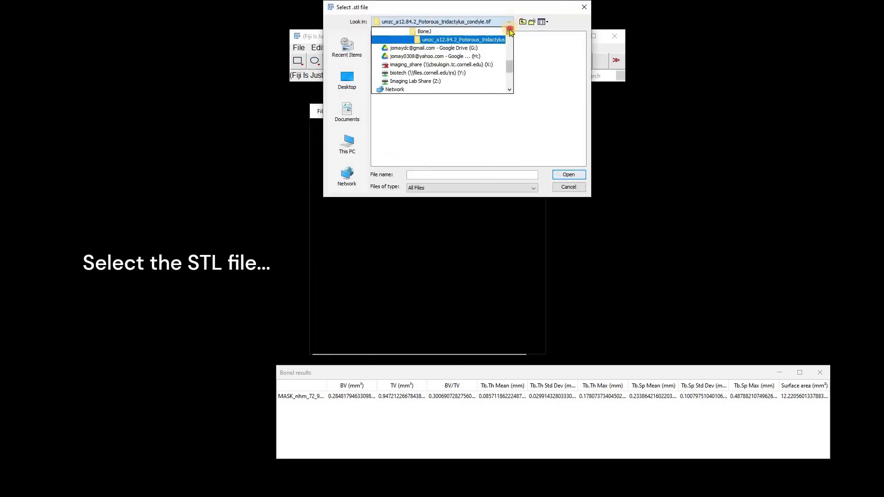
left_click(421, 50)
left_click(399, 70)
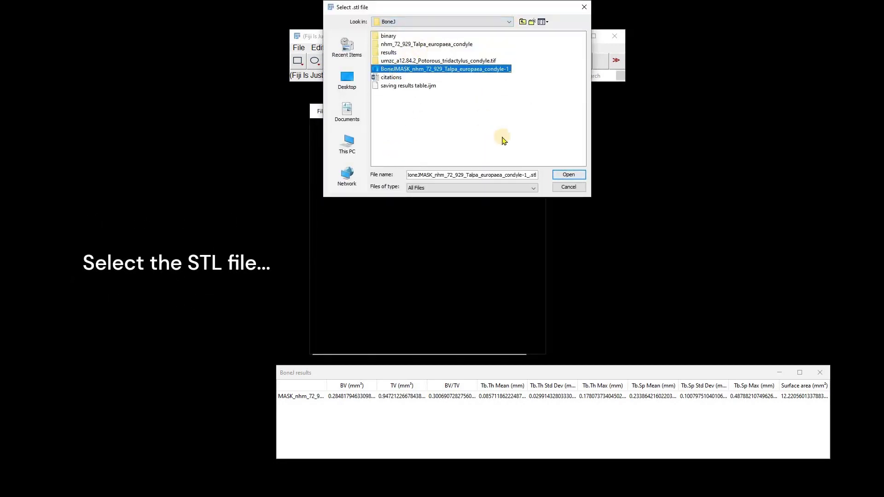
left_click(567, 175)
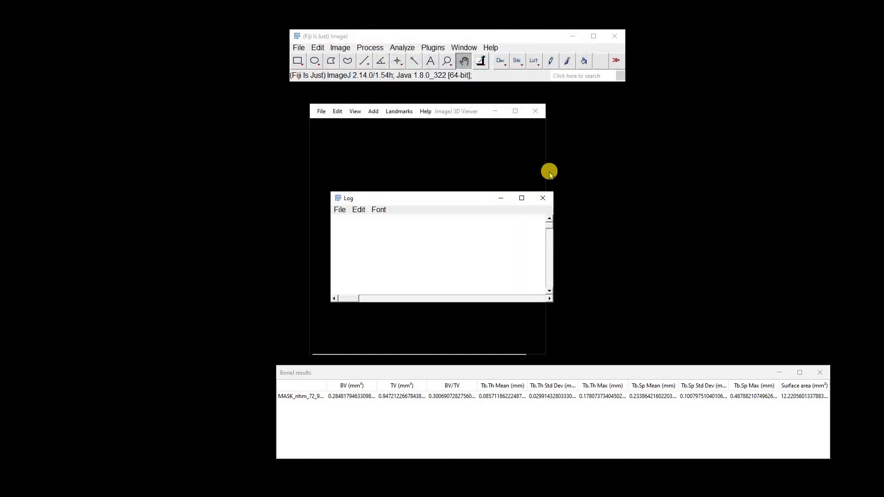
left_click_drag(438, 204, 690, 244)
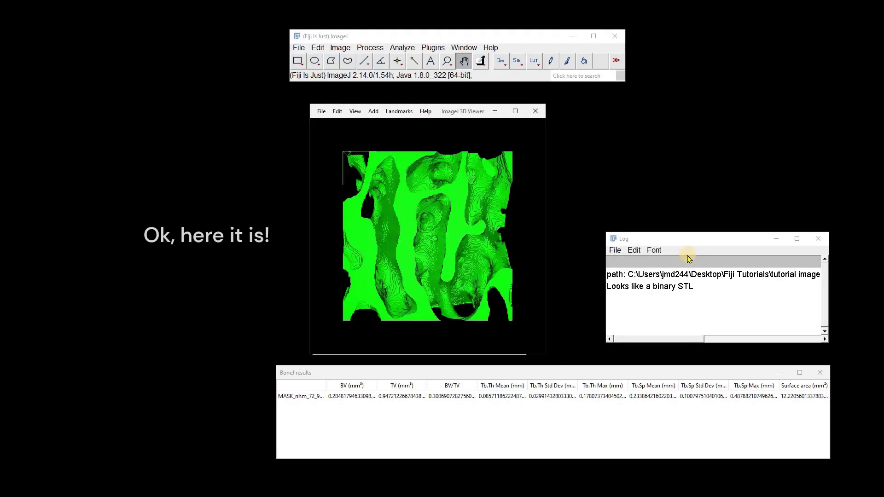
Select and rotate the imported mesh, and recolour it from green to pink by raising its red and blue components
left_click(476, 250)
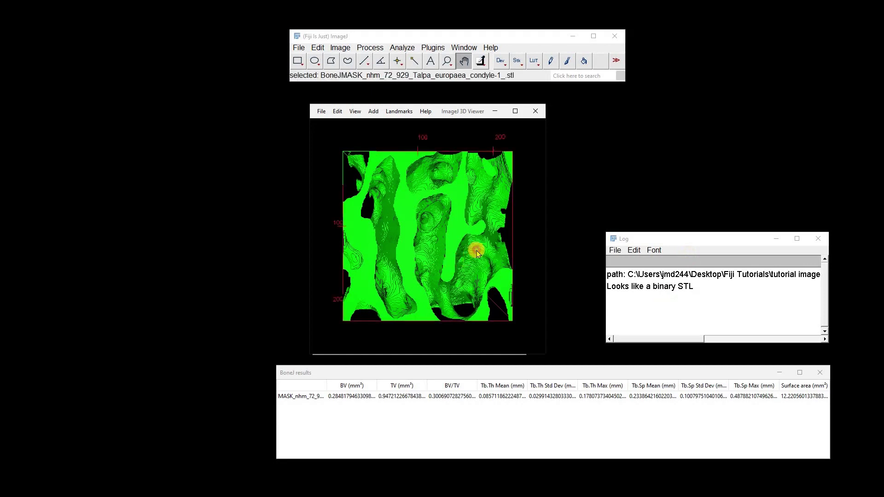
left_click_drag(474, 206, 415, 231)
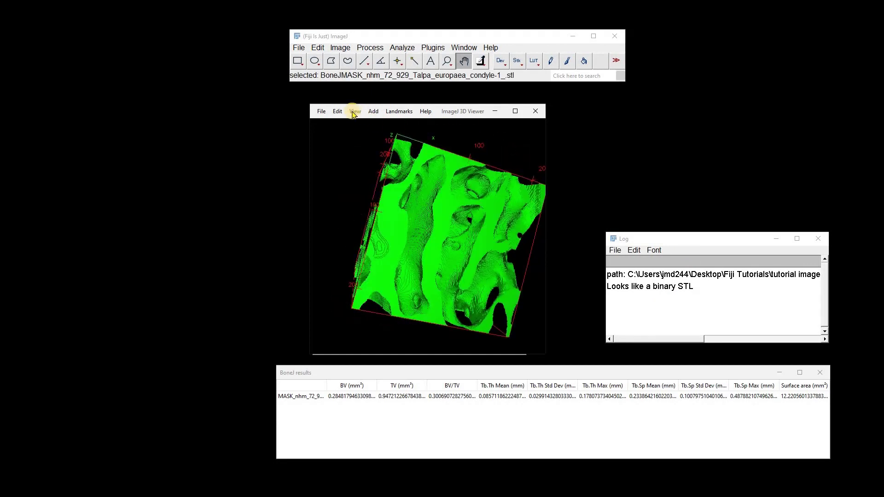
left_click(338, 112)
left_click(351, 167)
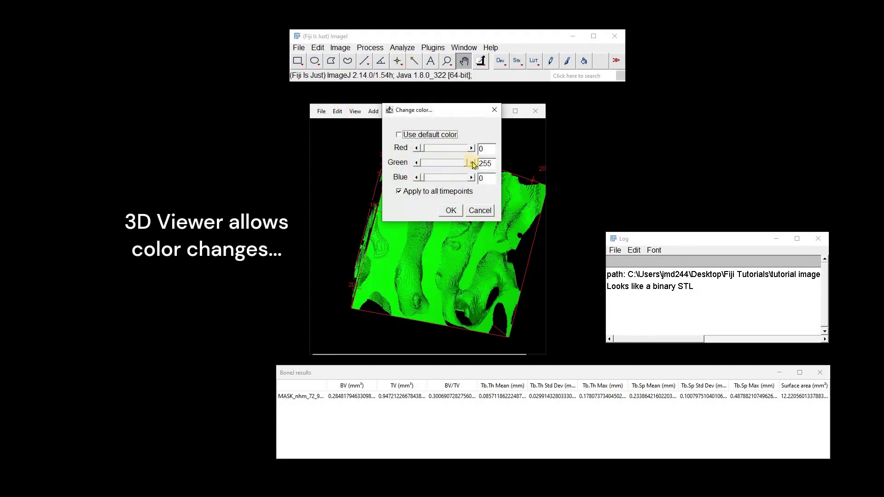
left_click(454, 177)
left_click_drag(423, 148, 447, 172)
left_click(452, 211)
Set the mesh's transparency to about 43 for all timepoints
left_click(337, 111)
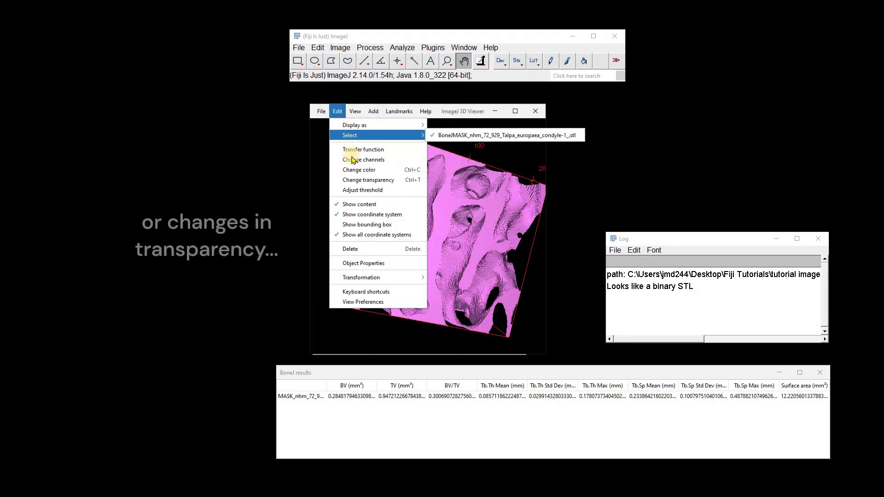
left_click(353, 178)
left_click_drag(436, 143, 454, 142)
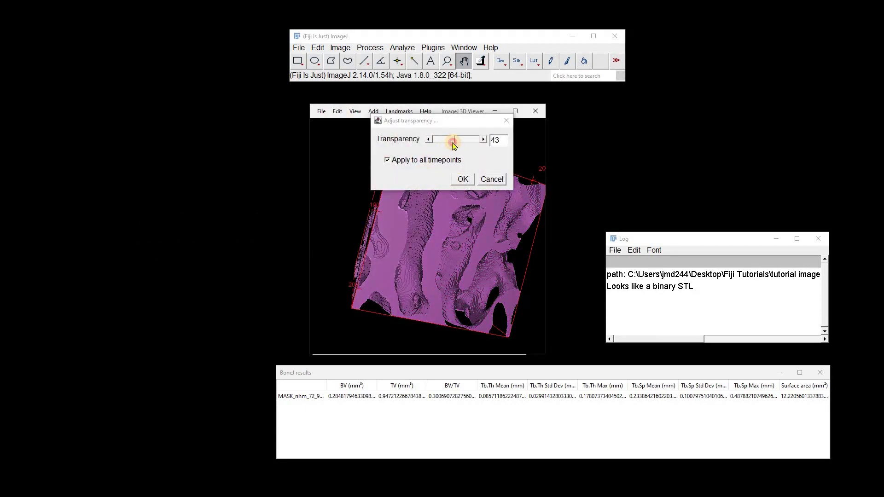
left_click(462, 179)
Rotate the mesh to a side view, record a 360-degree rotation movie of it, and play the movie through
left_click_drag(449, 219, 405, 225)
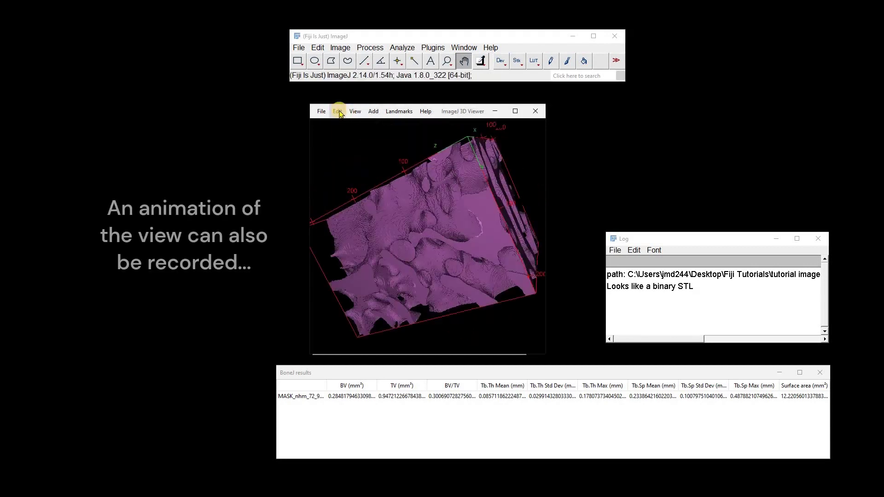
left_click(354, 111)
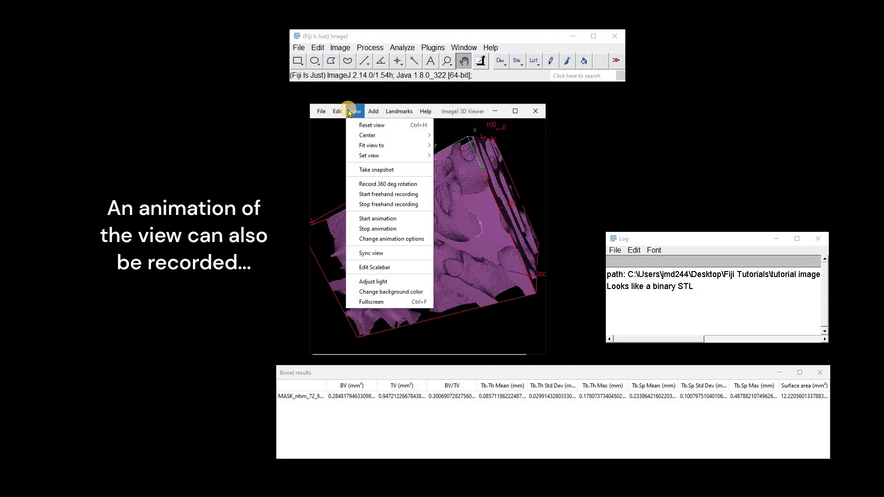
left_click(367, 183)
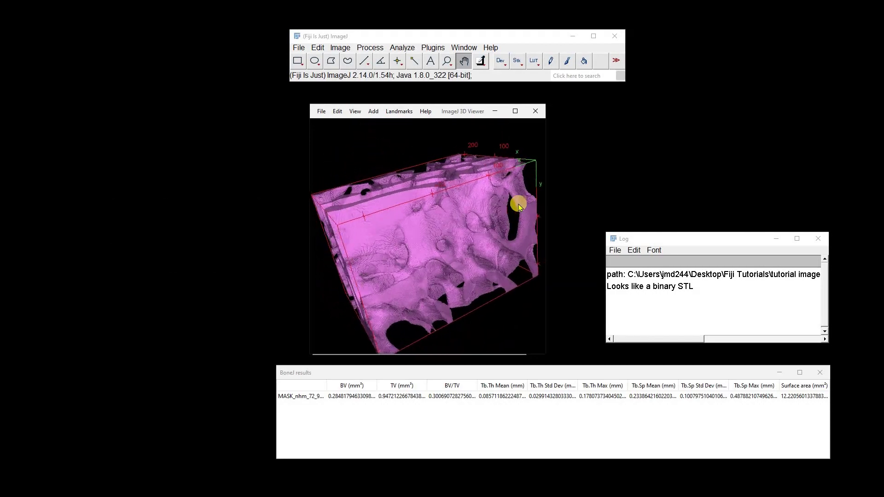
left_click(327, 381)
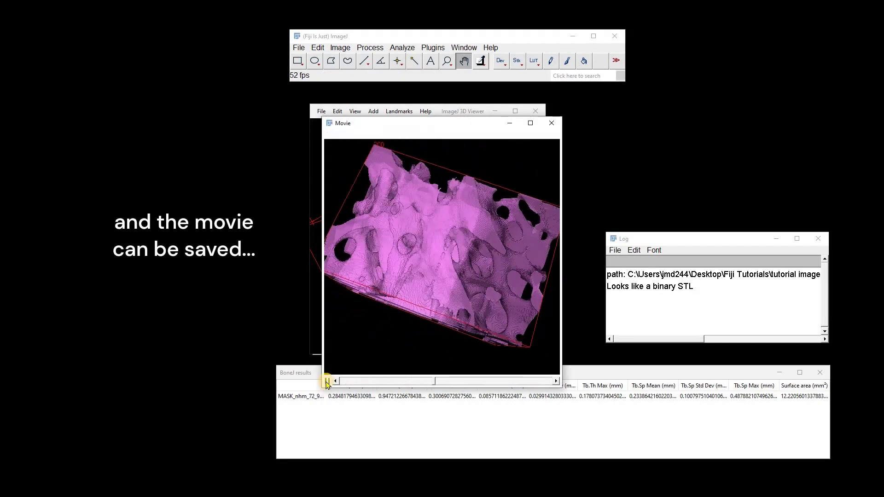
left_click(326, 381)
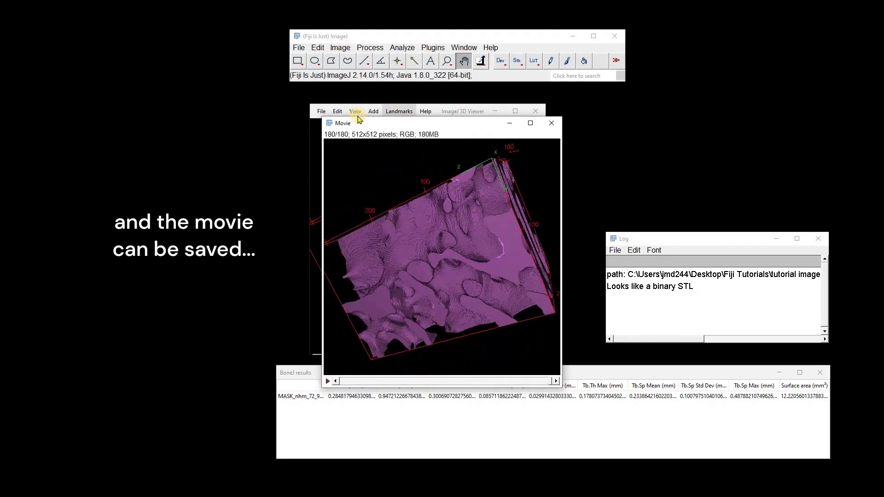
Close the rotation movie and the 3D Viewer, and minimize the log
left_click(554, 123)
left_click(535, 111)
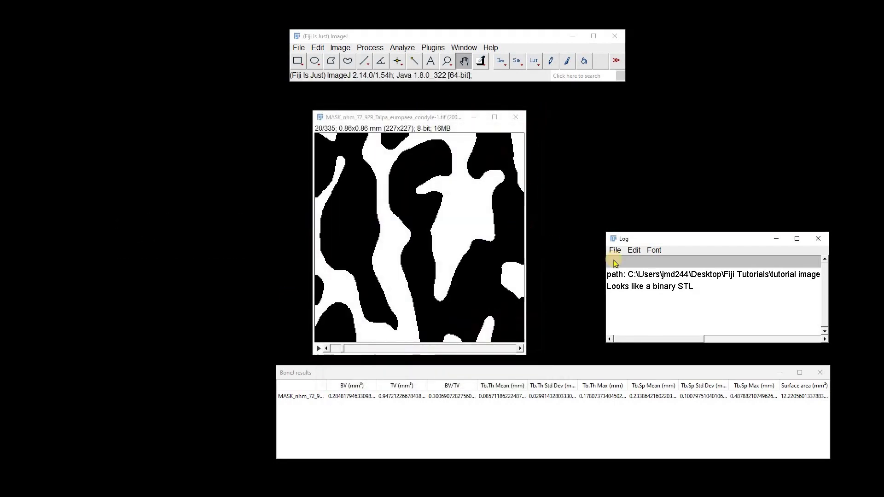
left_click(773, 240)
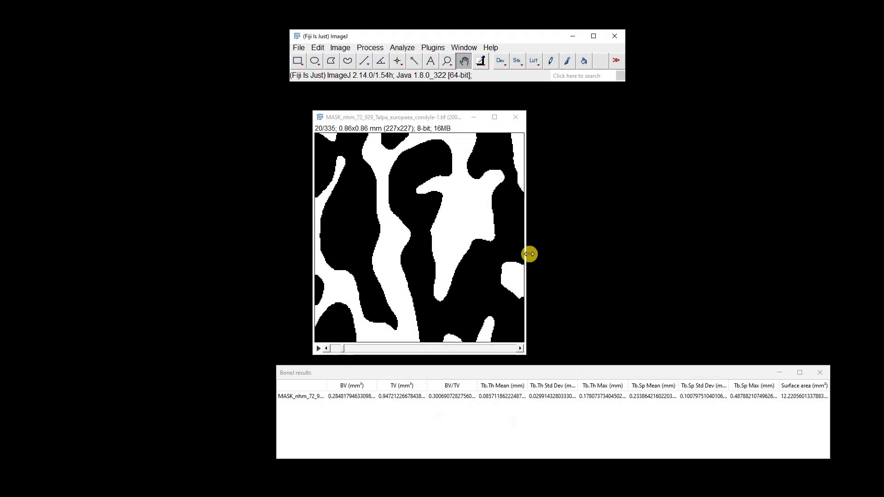
Measure the mask's mesh-based bone volume fraction with BoneJ's Surface fraction
left_click(435, 47)
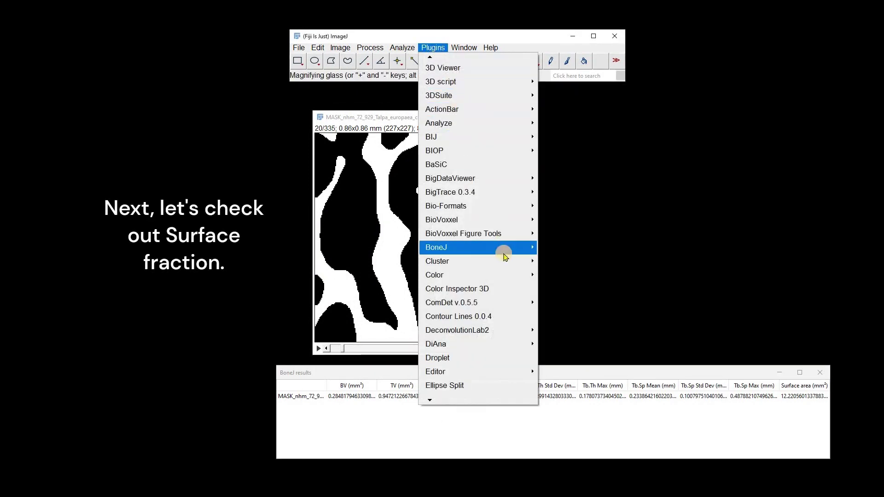
mouse_move(505, 255)
mouse_move(626, 403)
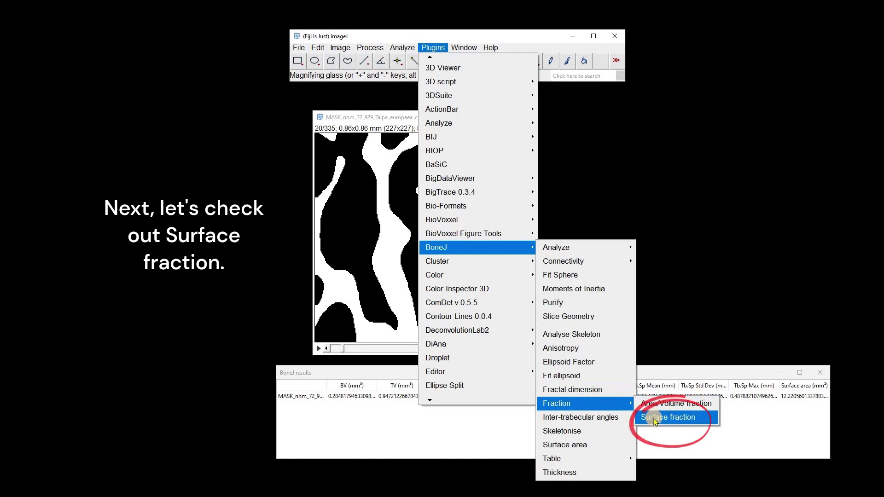
left_click(655, 417)
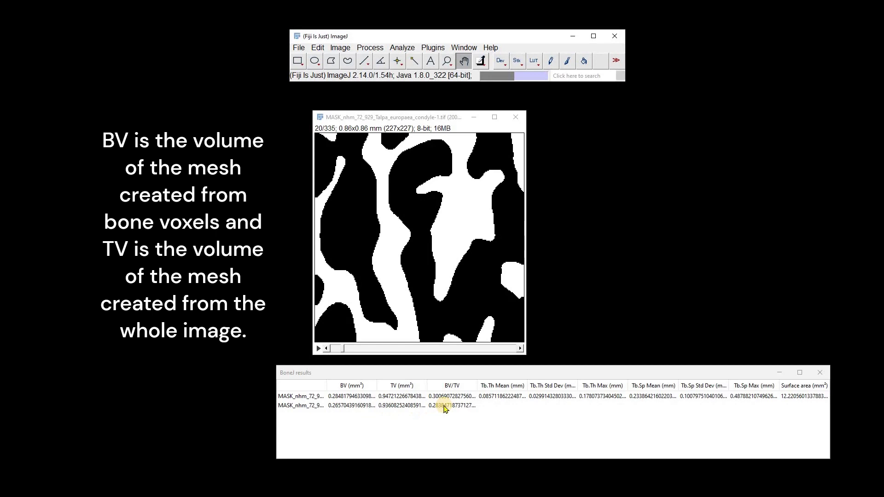
Purify the mask stack with BoneJ, making a copy and leaving the performance log off
left_click(432, 48)
mouse_move(488, 248)
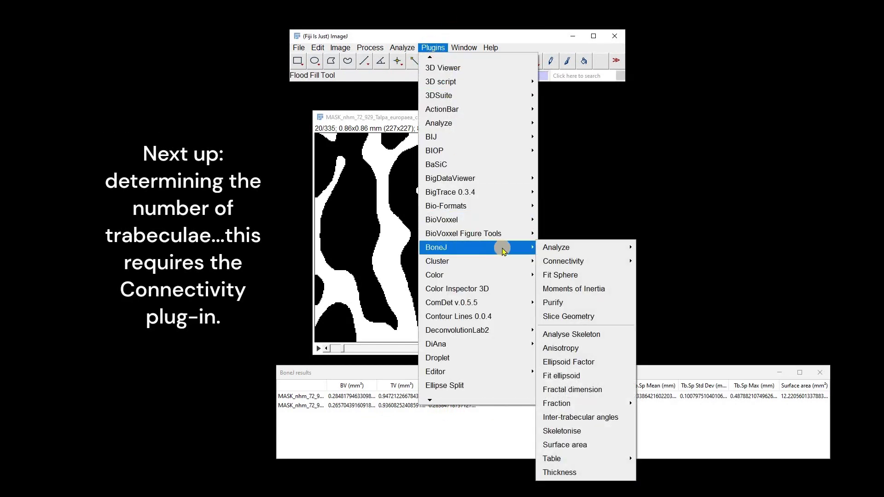
mouse_move(619, 261)
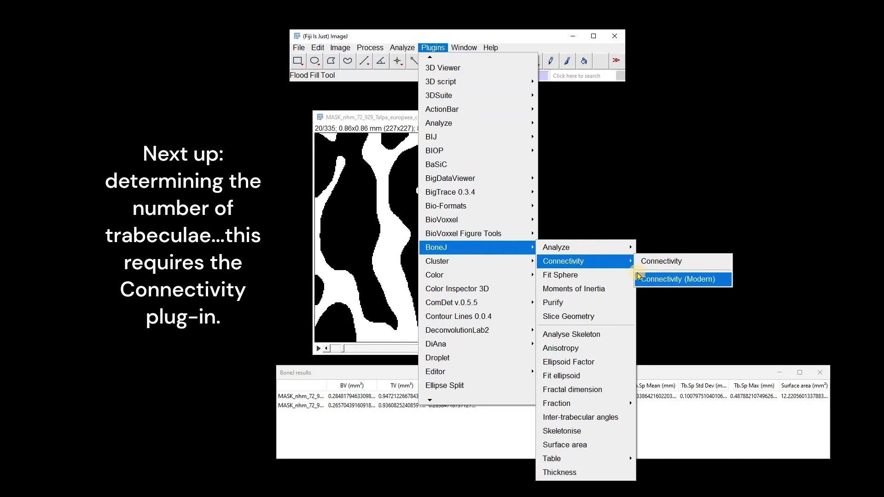
left_click(559, 304)
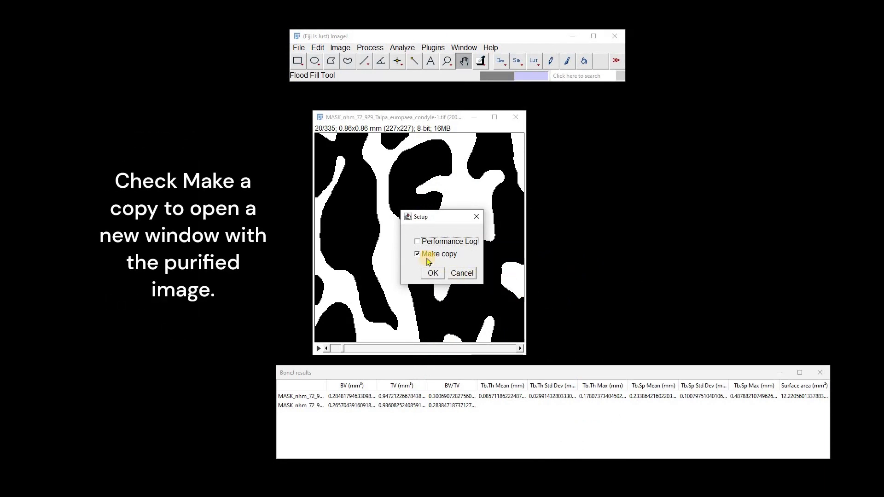
left_click(432, 274)
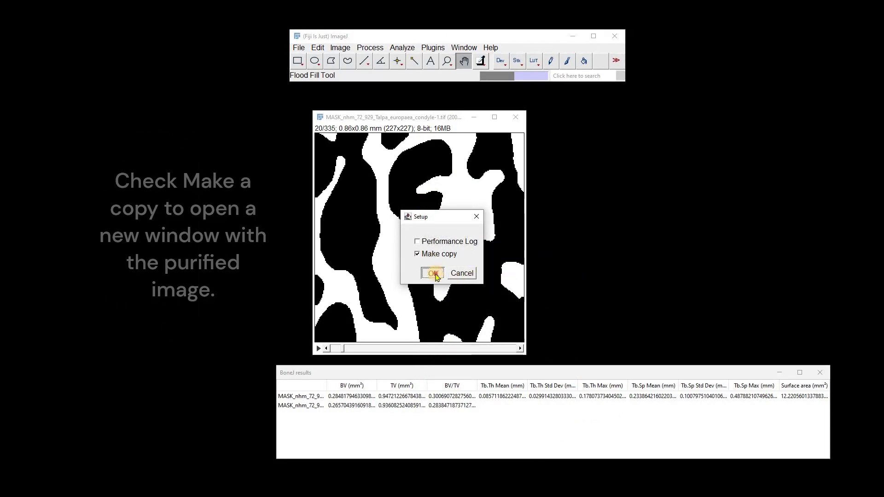
Enlarge the purified image to 150% and browse through the stack to slice 201
left_click(447, 60)
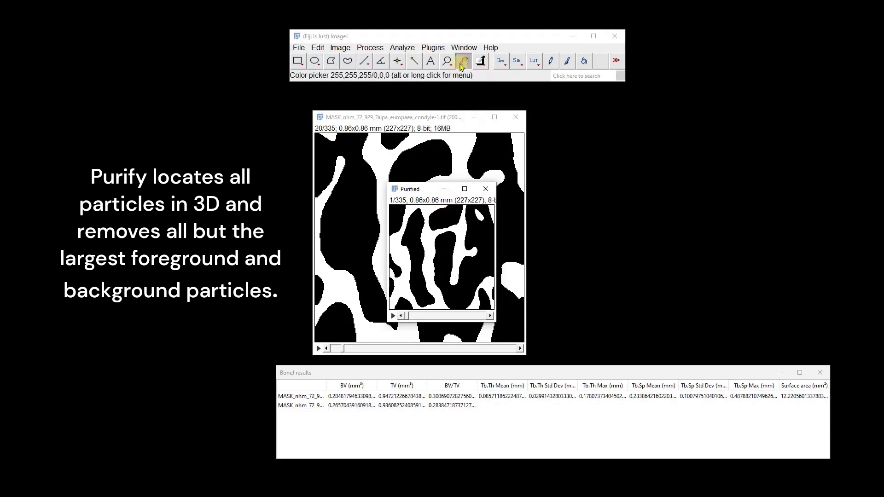
left_click(434, 233)
left_click(345, 318)
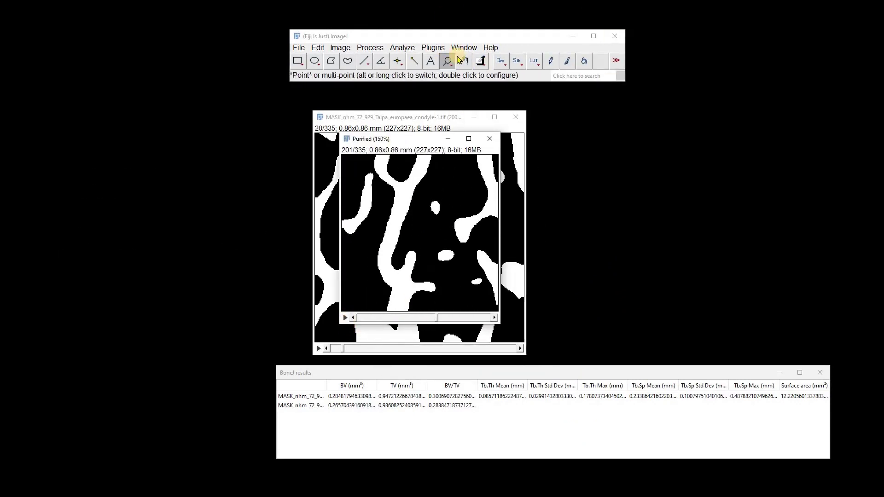
Measure the purified stack's connectivity with BoneJ's Connectivity (Modern)
left_click(433, 48)
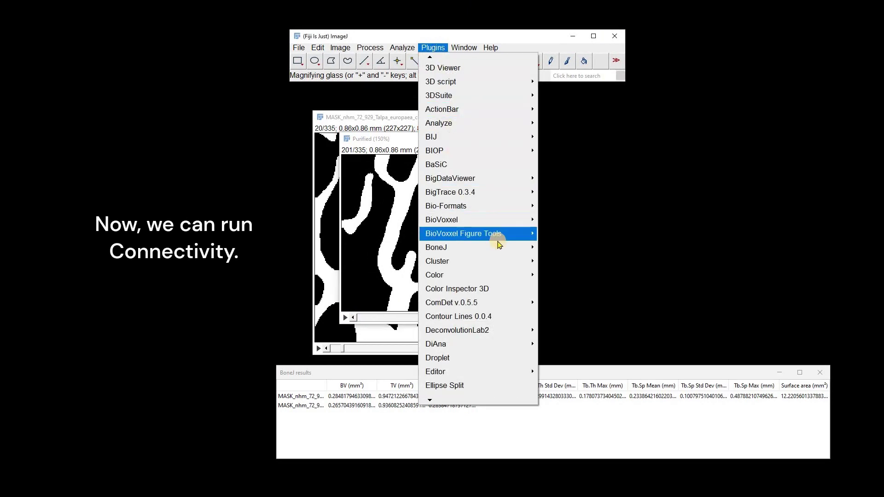
mouse_move(594, 261)
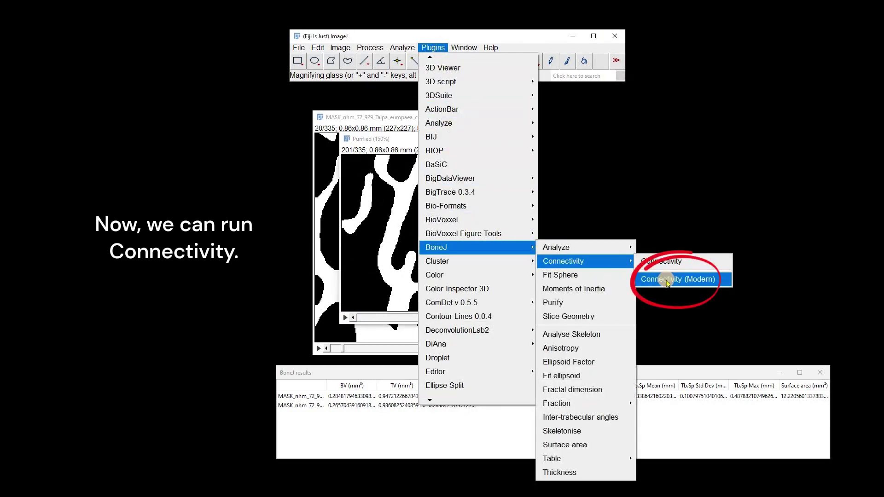
left_click(667, 281)
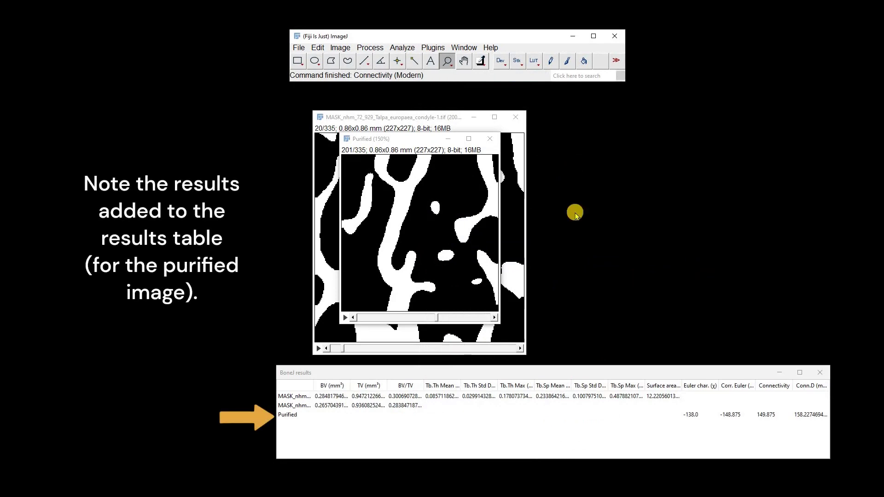
Highlight the Purified row, widen the BoneJ results table to read its connectivity values, and place the table below the images
left_click(288, 415)
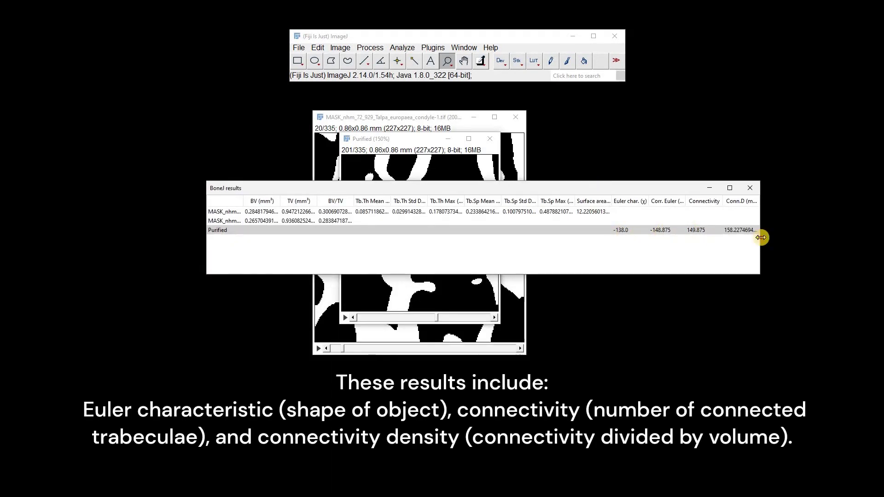
left_click_drag(760, 237, 827, 239)
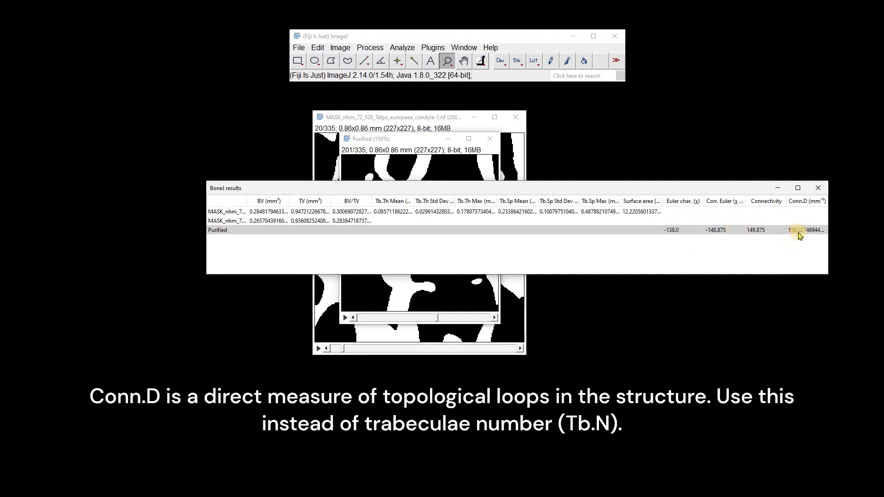
left_click_drag(579, 187, 562, 375)
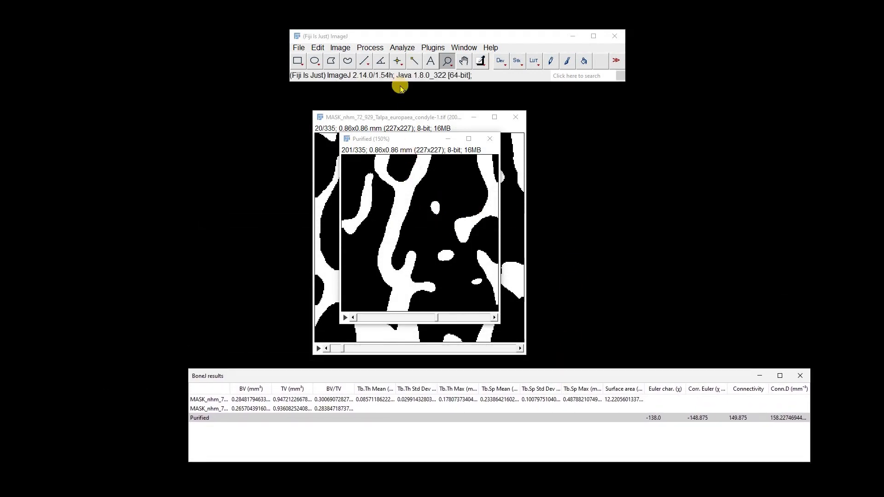
Run BoneJ's Particle Analyser on the purified stack with the preset measurement and graphical output options
left_click(434, 47)
mouse_move(508, 249)
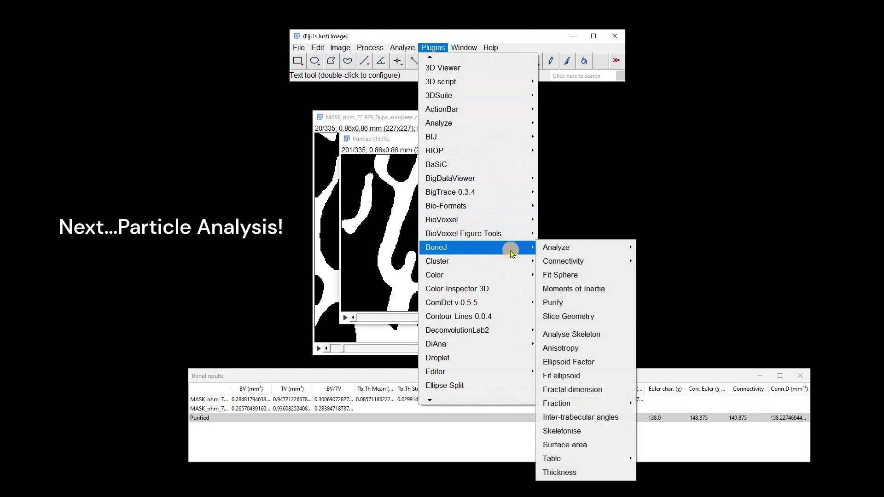
mouse_move(584, 248)
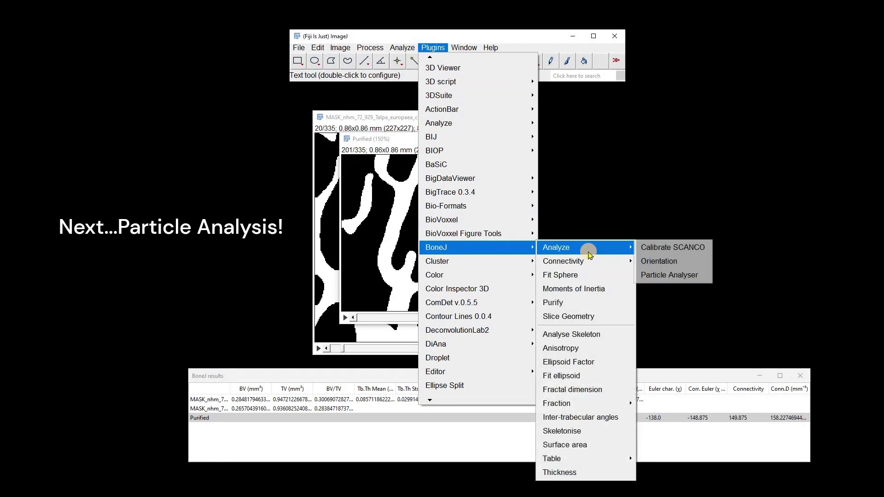
left_click(666, 276)
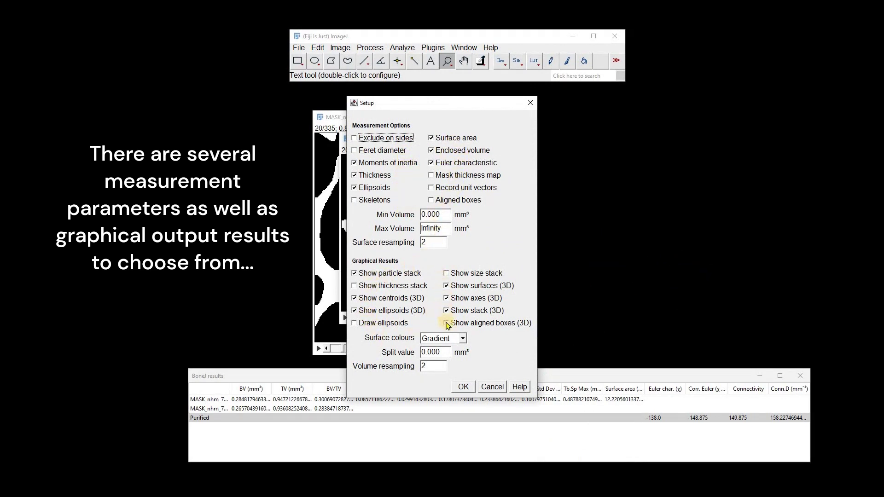
left_click(464, 387)
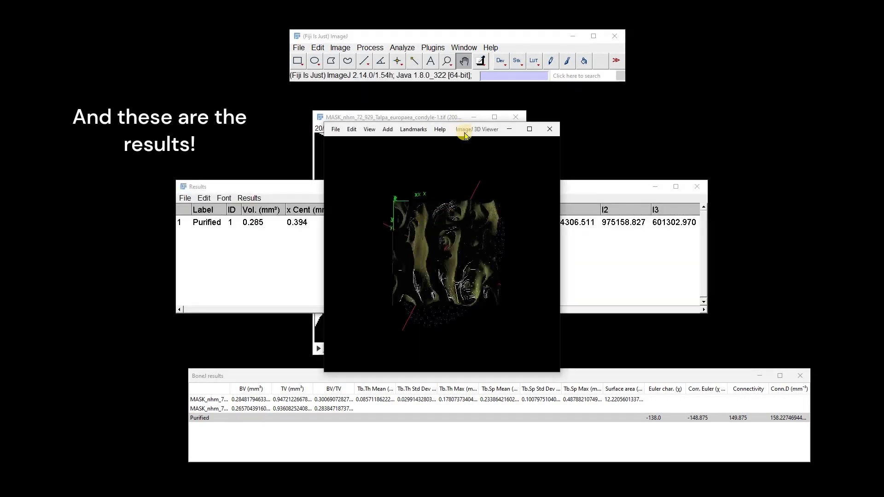
Rotate and zoom the particle surfaces in the 3D Viewer to examine them, and close the viewer
left_click_drag(445, 257, 506, 252)
scroll(433, 275, "up", 5)
scroll(476, 258, "down", 5)
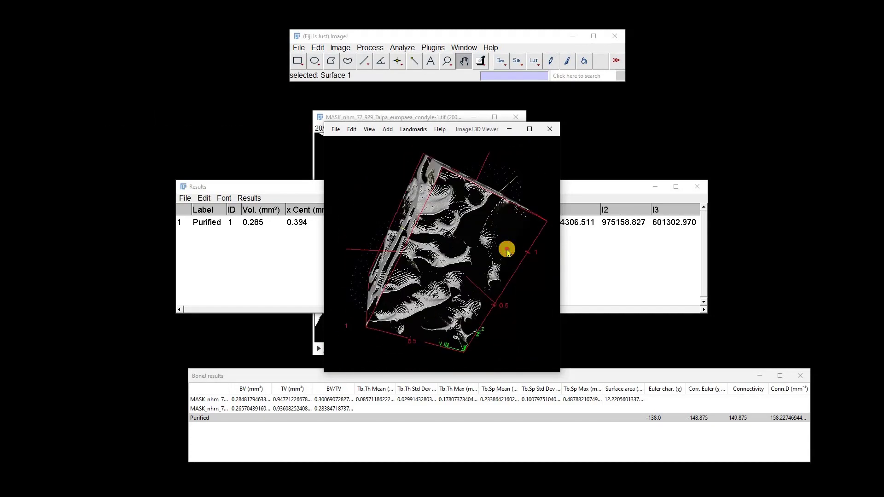
left_click(550, 130)
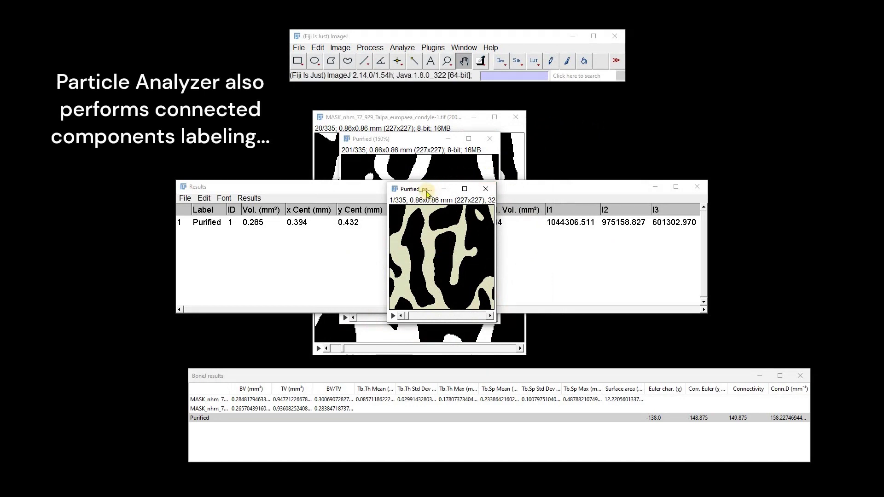
Browse the slices of the particle label image up to slice 244 to check its label values, and close it
left_click(412, 280)
mouse_move(411, 287)
left_mouse_down()
mouse_move(468, 288)
mouse_move(428, 287)
left_mouse_up()
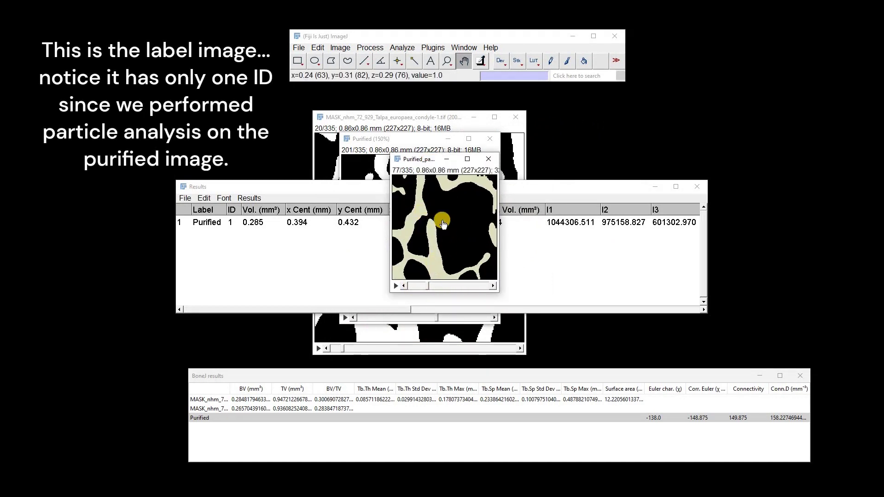
left_click_drag(427, 288, 466, 288)
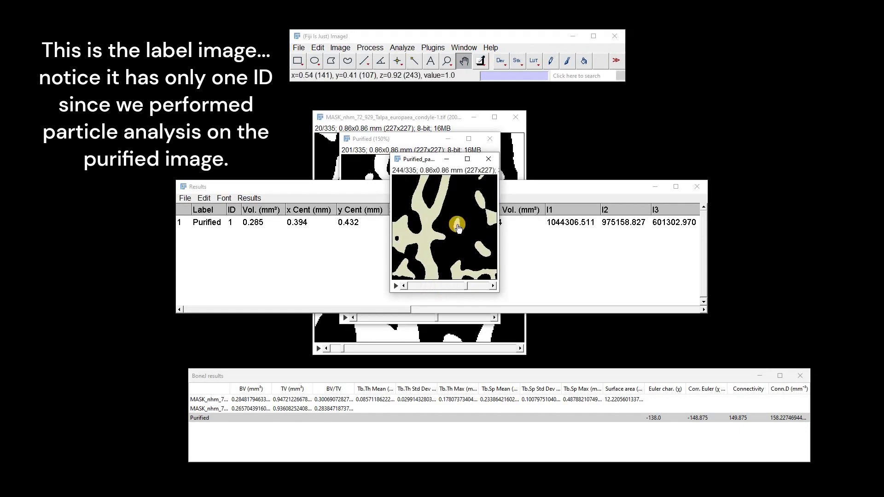
left_click(487, 161)
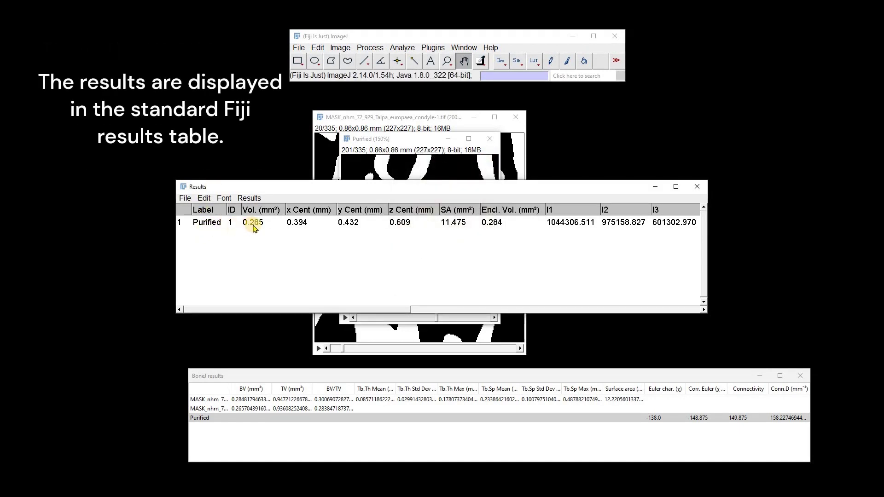
Look through the particle analysis columns and save options of the standard Results table, and close the table
left_click_drag(377, 312, 608, 315)
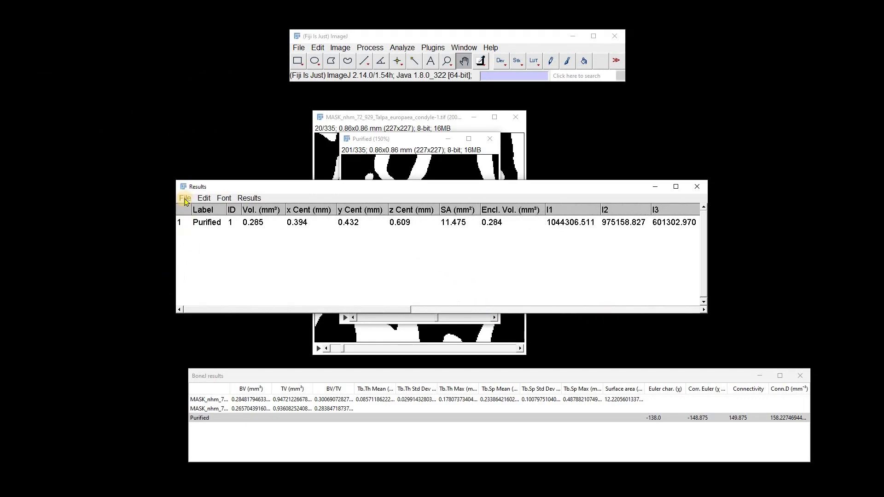
left_click(185, 199)
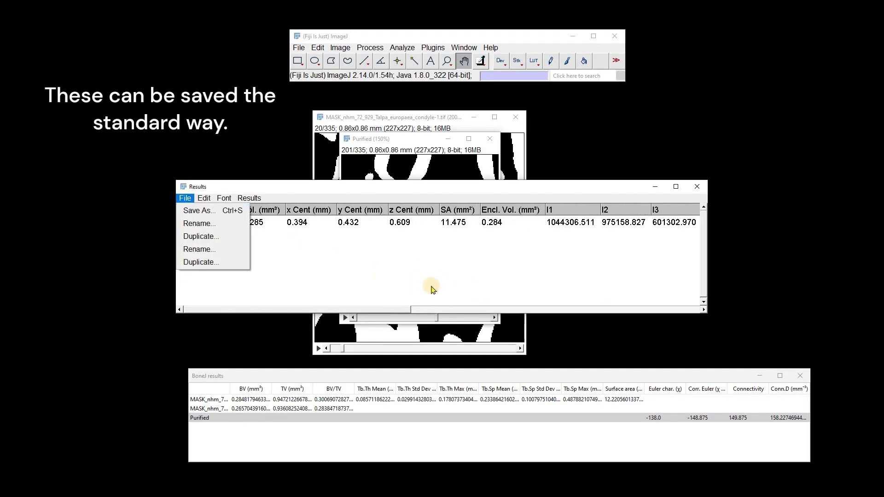
left_click(470, 282)
left_click(697, 186)
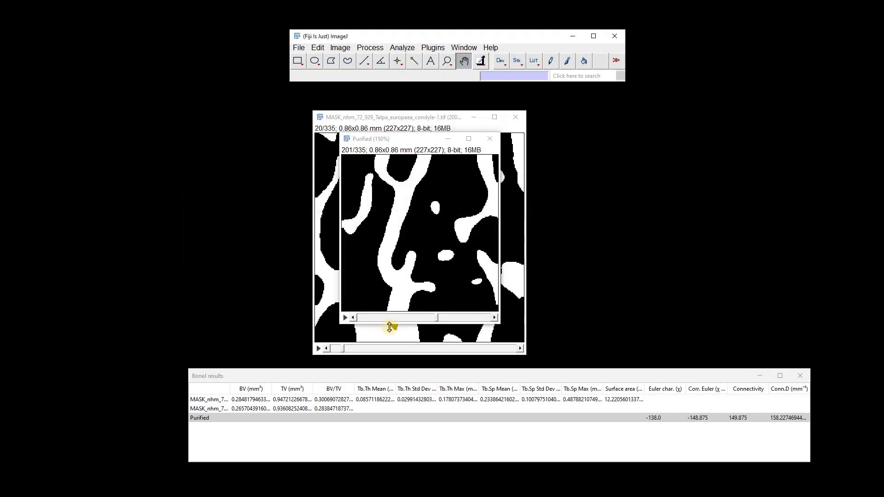
Bring the BoneJ results table up over the images, select all its rows, and look at its copy options
left_click_drag(382, 379, 347, 216)
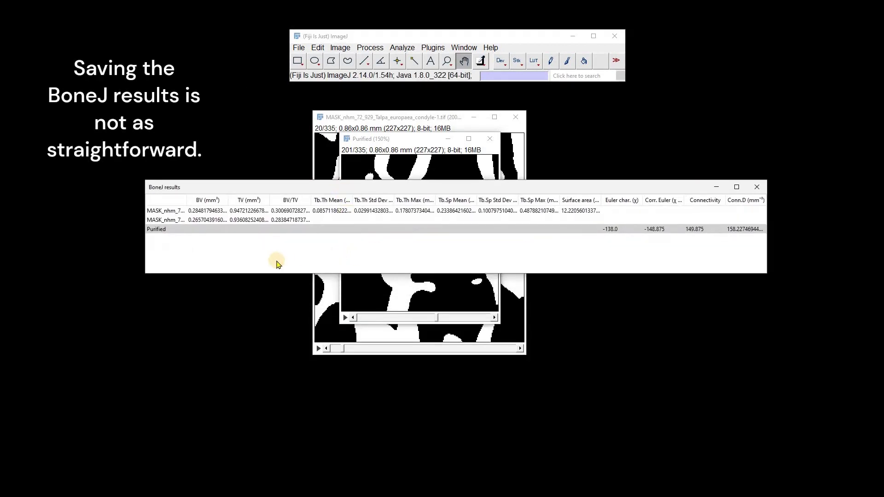
right_click(208, 243)
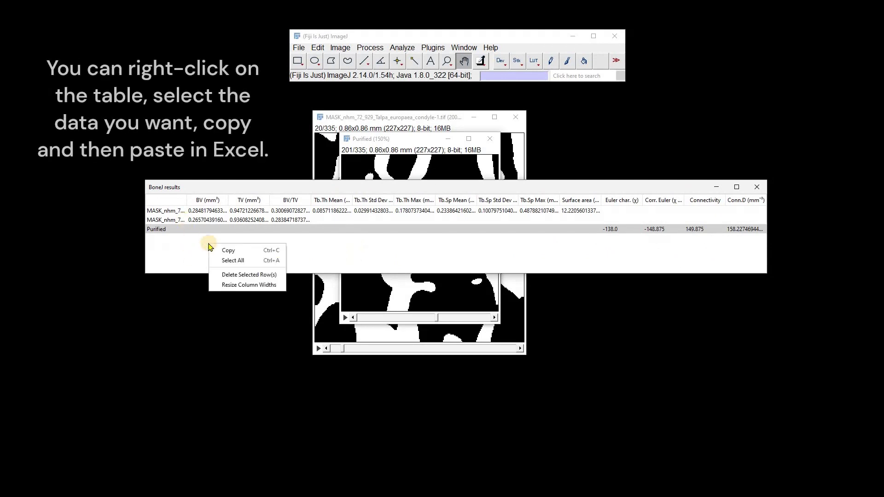
left_click(246, 261)
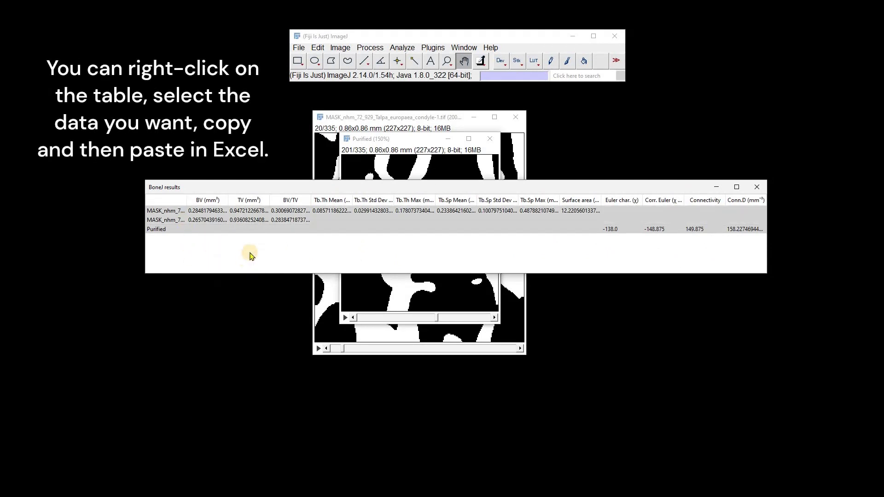
right_click(251, 255)
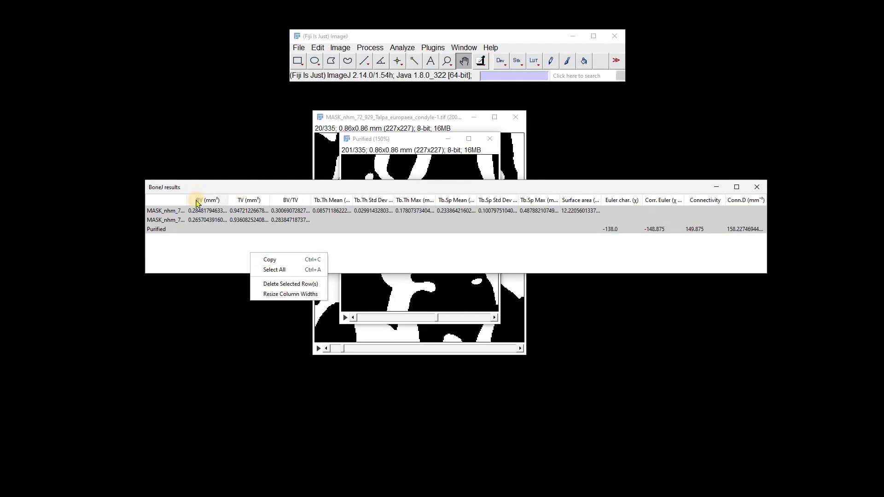
left_click(469, 261)
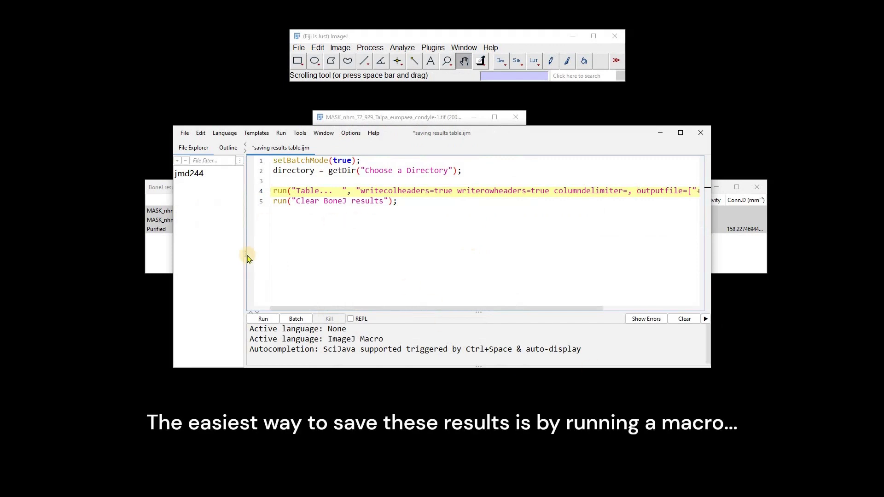
Examine the table-saving macro's export command and the matching Table export options, closing the dialog without exporting
left_click_drag(451, 309, 423, 310)
left_click(297, 49)
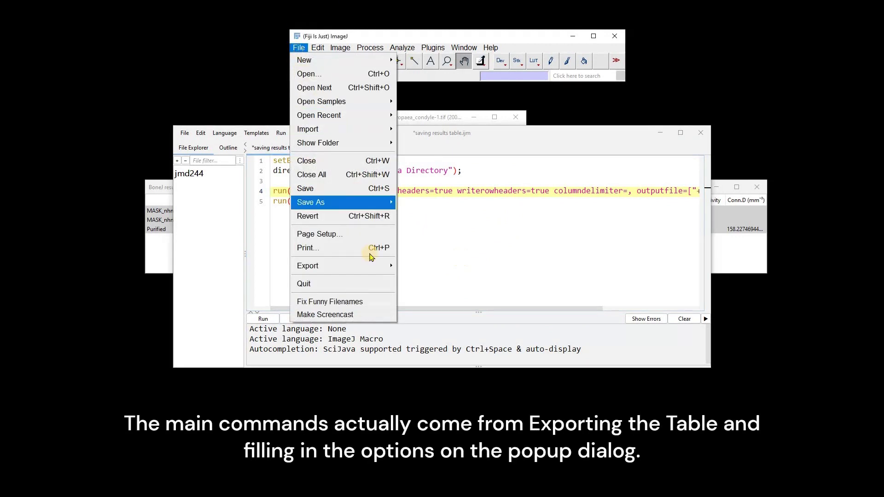
mouse_move(373, 266)
left_click(417, 296)
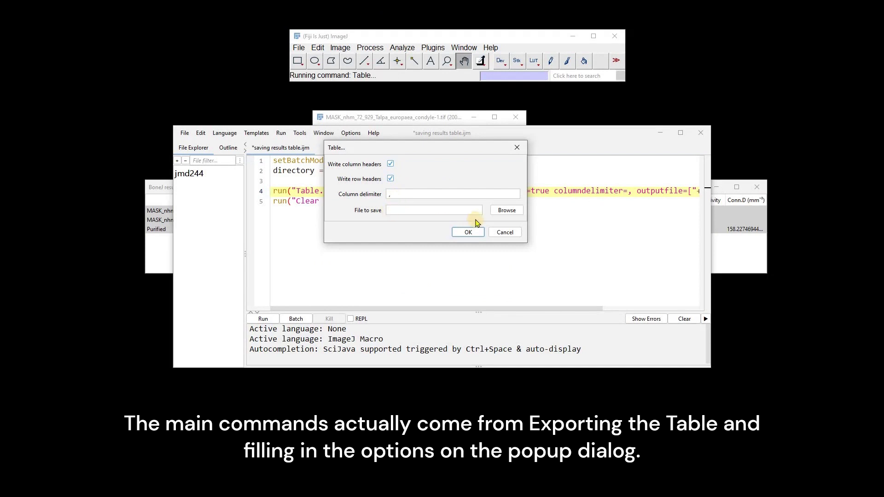
left_click(515, 152)
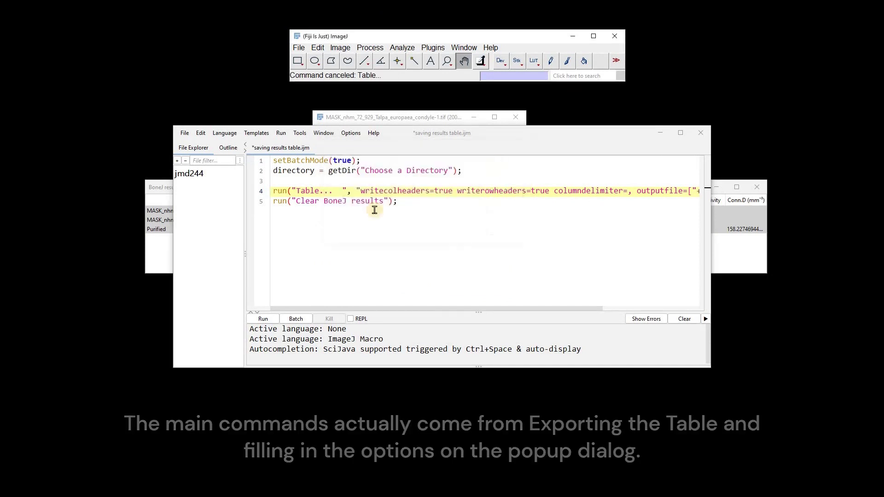
Run the saving results table.ijm macro with the BoneJ results folder as its output directory, and minimize the script editor
left_click(265, 320)
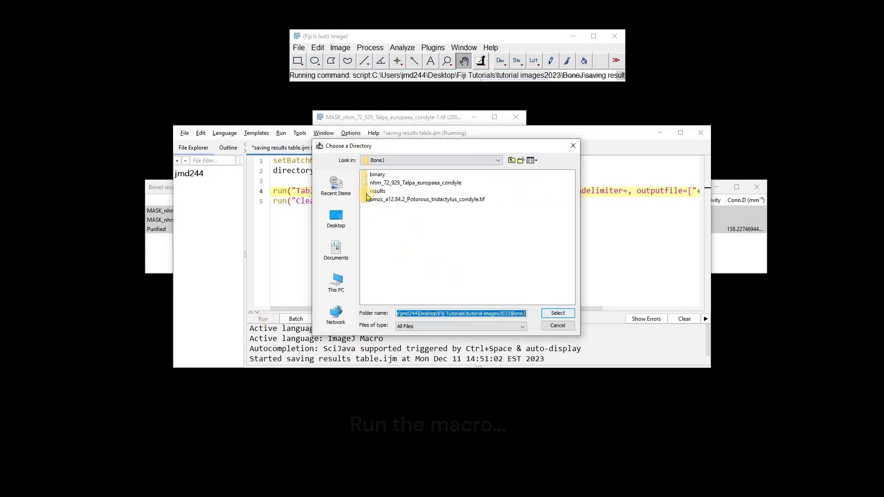
left_click(366, 193)
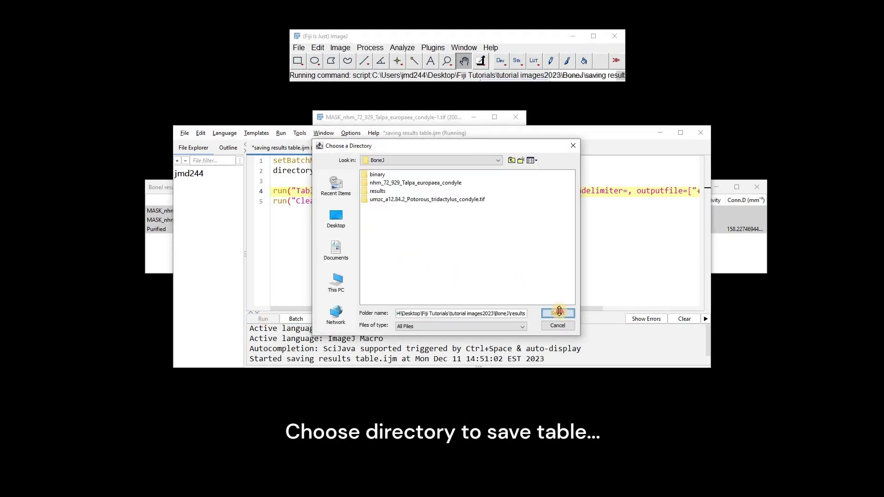
left_click(558, 313)
left_click(660, 133)
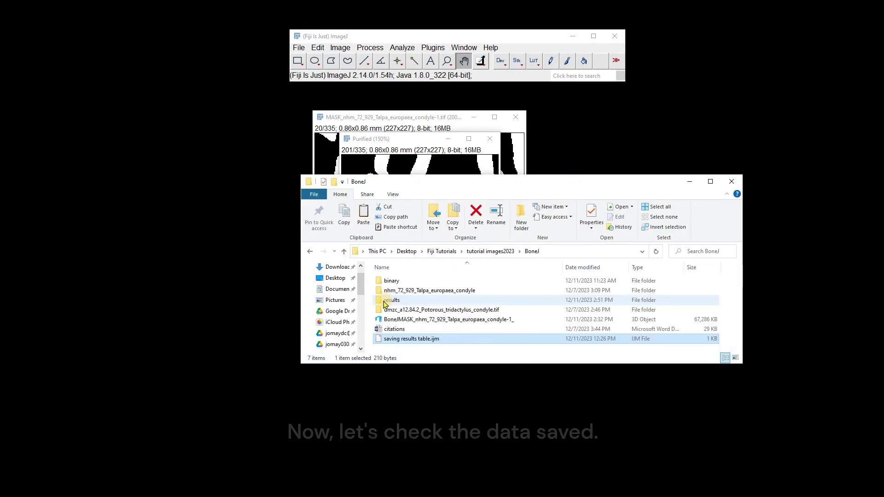
Open the saved results file from the BoneJ results folder in Excel and enlarge its window to show all columns
double_click(387, 300)
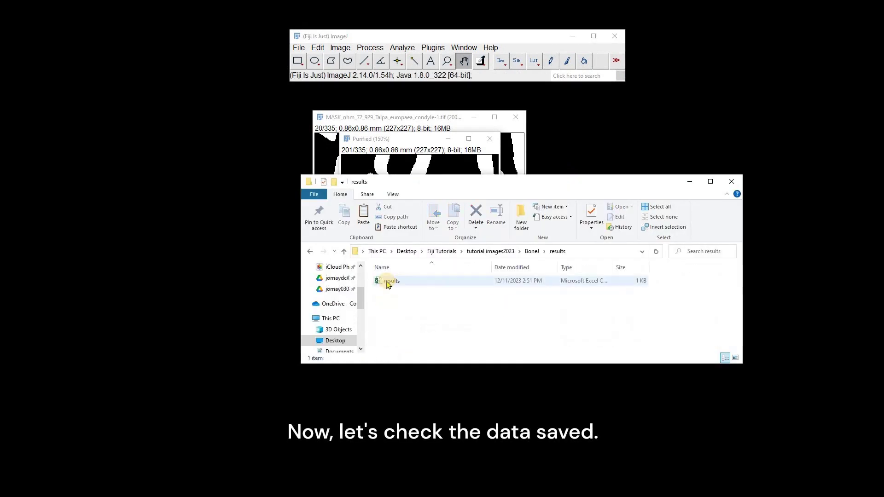
double_click(386, 282)
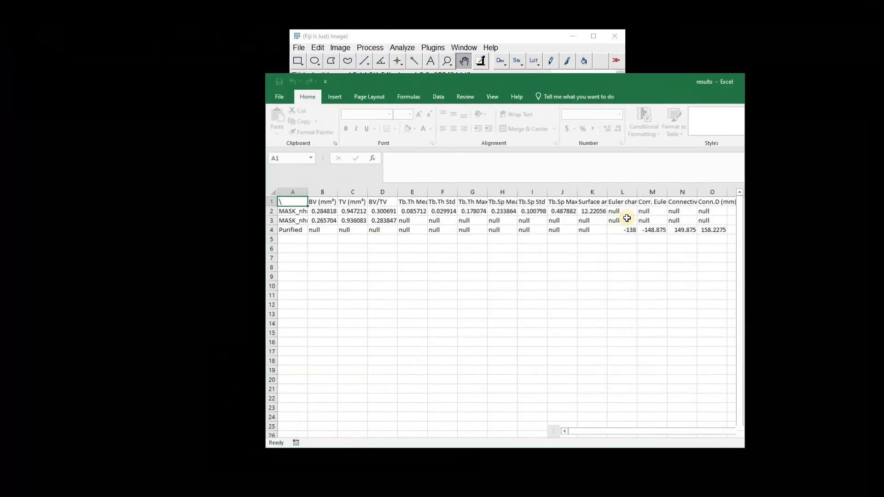
left_click_drag(316, 71, 324, 117)
left_click_drag(685, 302, 783, 302)
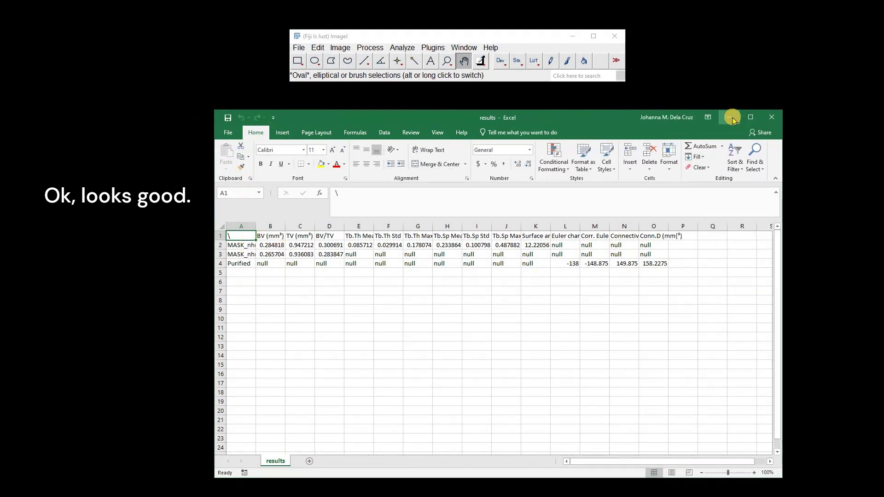
Set column A's width to 20, check the saved measurement rows, and close the workbook
left_click(669, 156)
left_click(695, 209)
type("20")
left_click(730, 363)
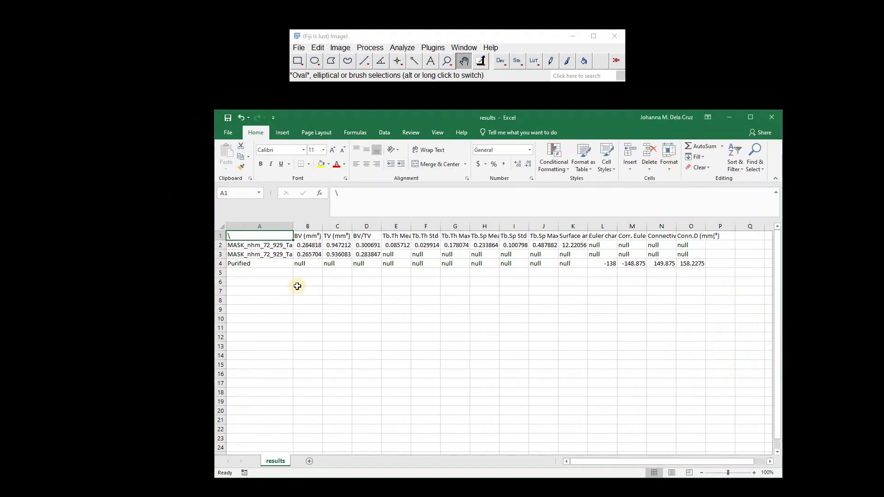
left_click(605, 263)
left_click(717, 272)
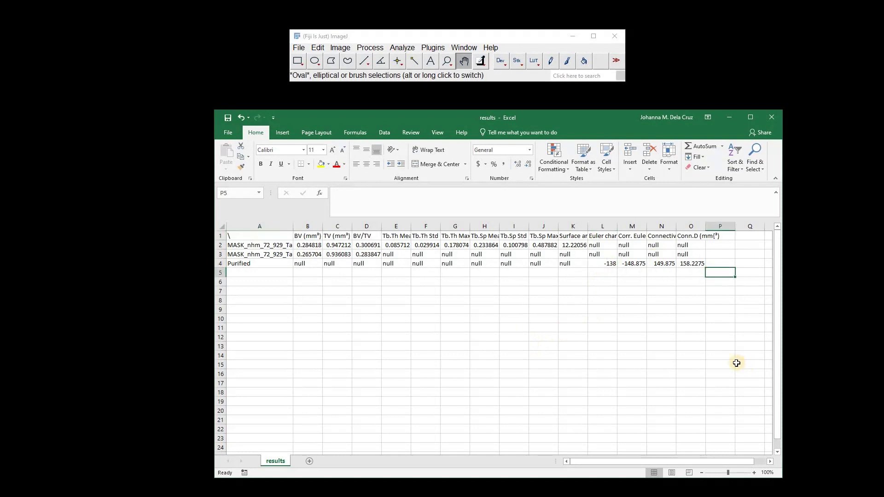
left_click(771, 117)
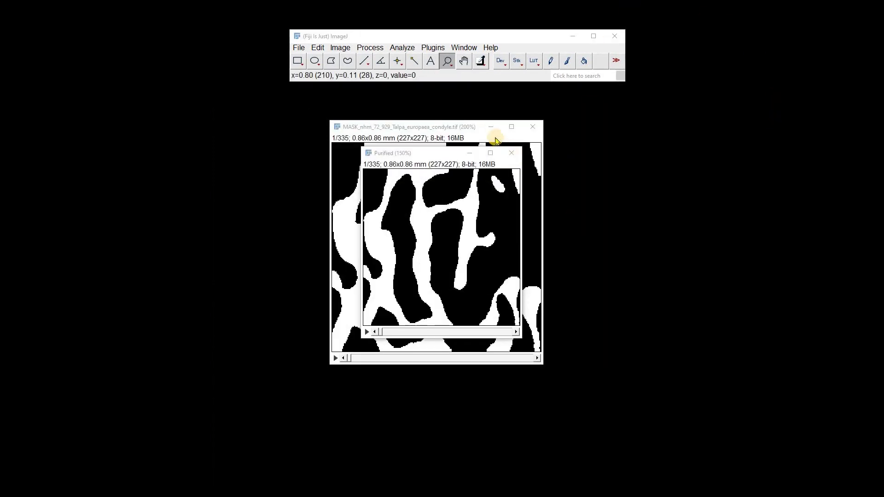
Minimize the condyle mask stack so only the Purified stack is in view, and clear the shared BoneJ results table
left_click(489, 129)
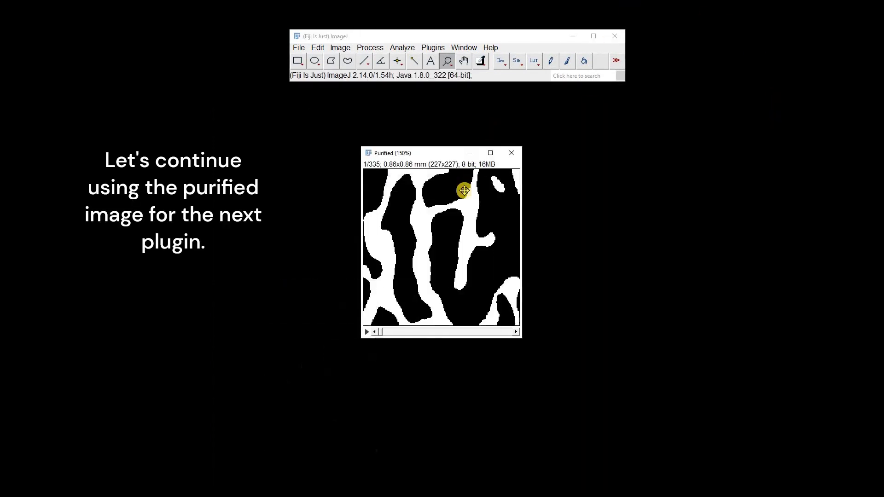
left_click(442, 234)
left_click_drag(447, 157, 417, 126)
left_click(433, 48)
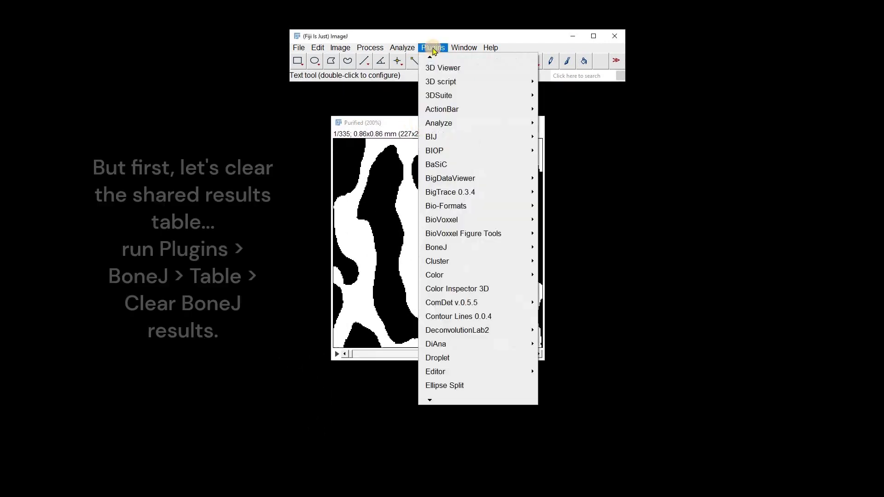
mouse_move(518, 244)
mouse_move(626, 459)
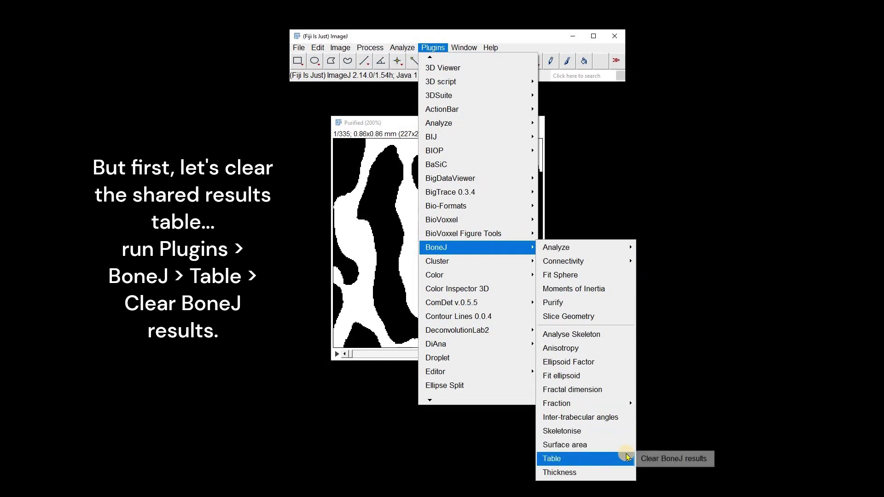
left_click(662, 460)
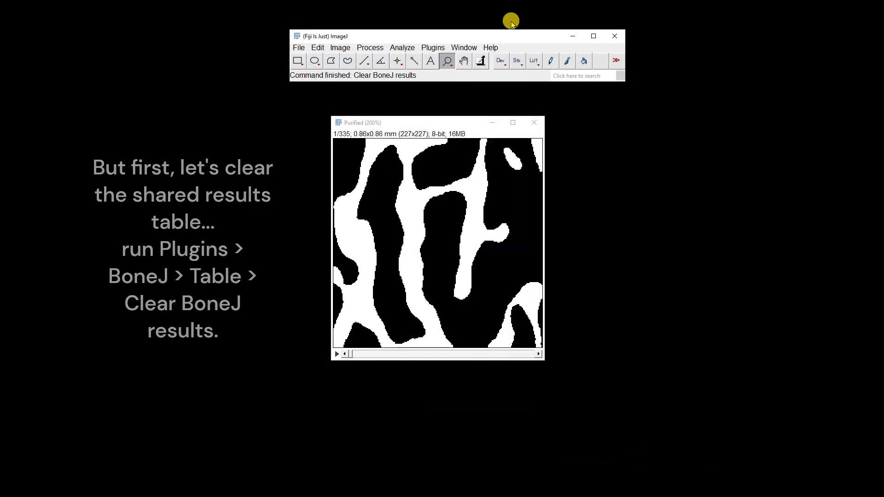
Run BoneJ Analyse Skeleton on the Purified stack with cycle pruning None, largest shortest paths, detailed info and labelled skeletons enabled
left_click(428, 48)
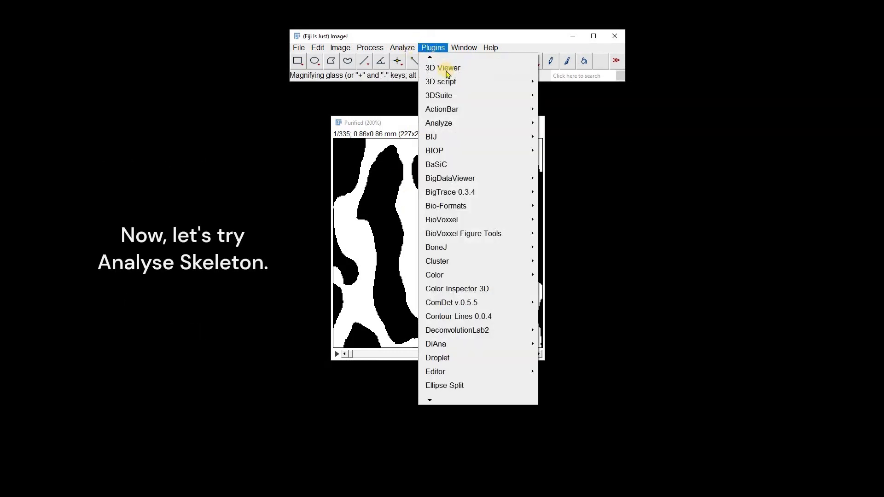
mouse_move(504, 248)
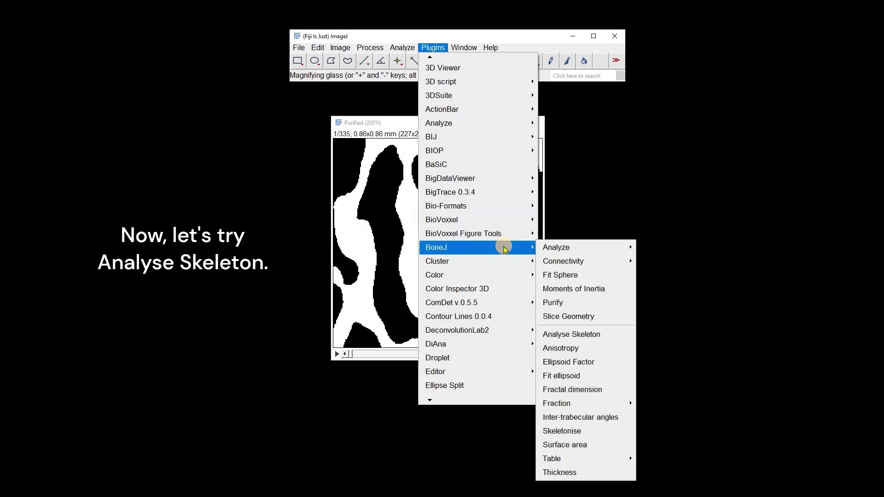
left_click(579, 336)
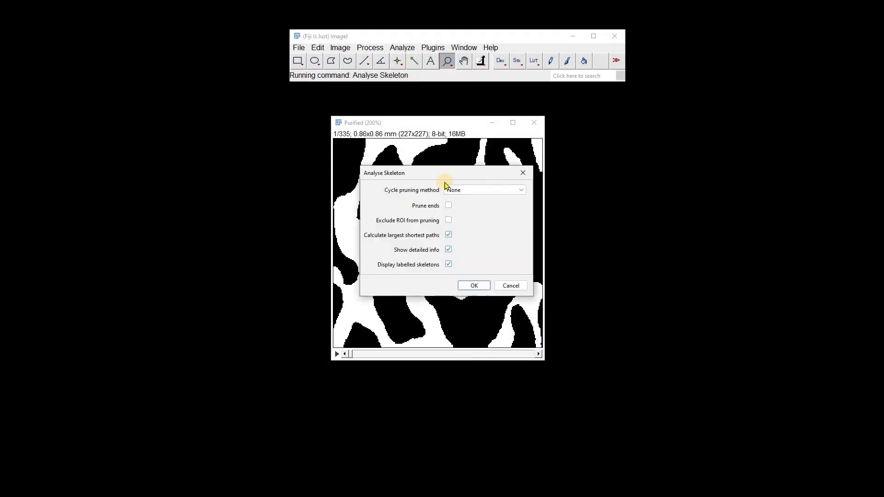
left_click(522, 190)
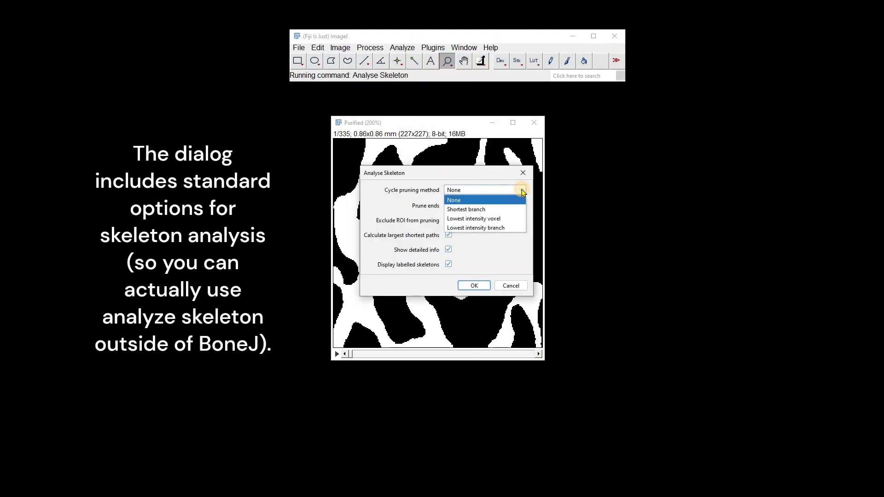
left_click(523, 190)
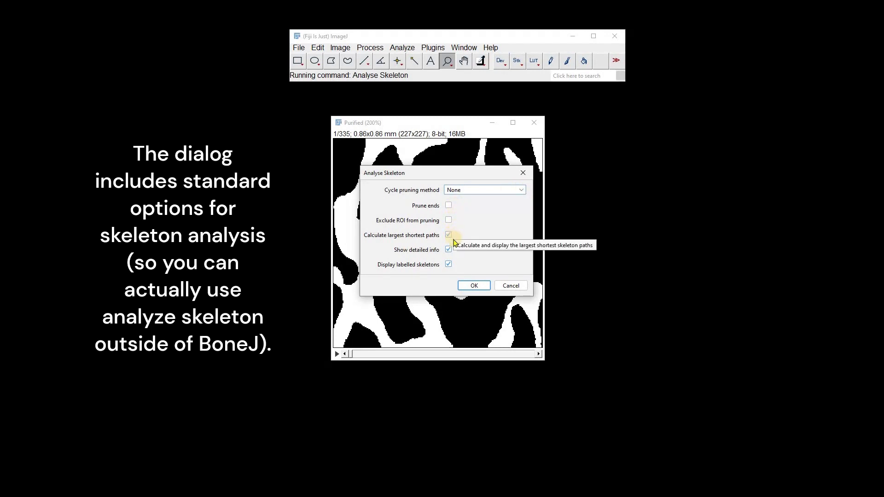
left_click(474, 286)
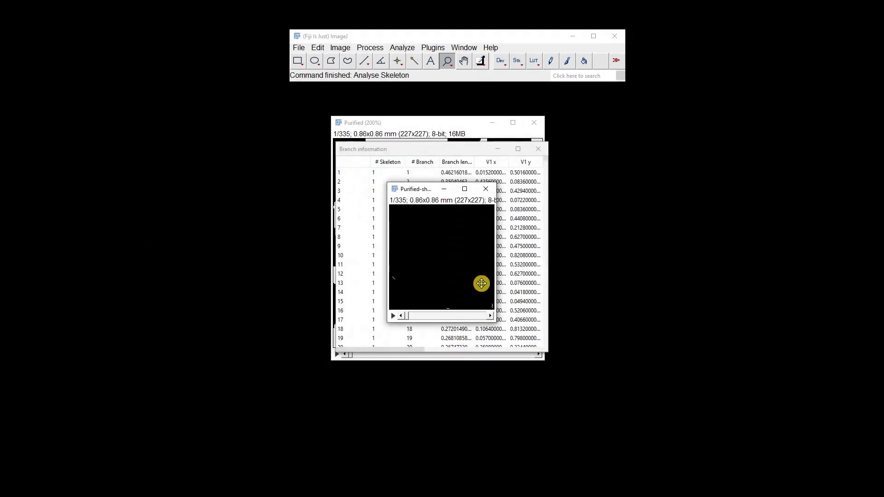
Enlarge the Purified-shortest-paths stack and play through its slices to examine the longest shortest path
left_click(443, 252)
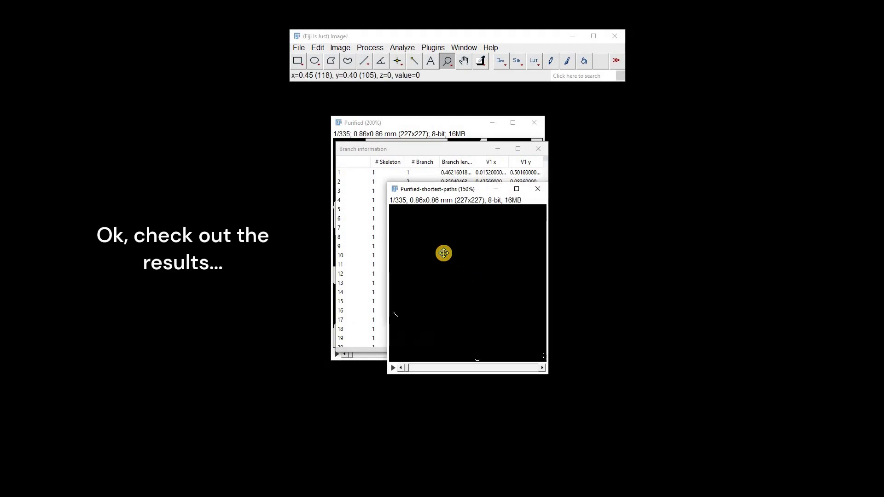
left_click_drag(435, 194, 372, 156)
left_click(329, 328)
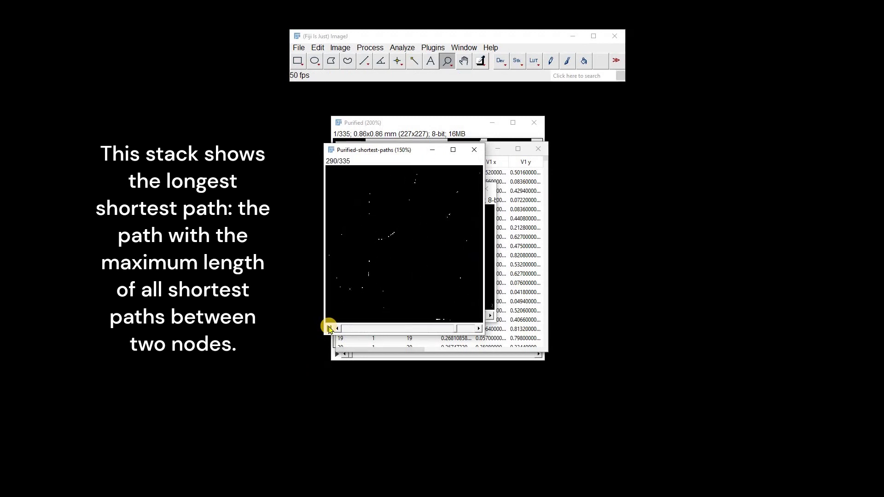
left_click(329, 328)
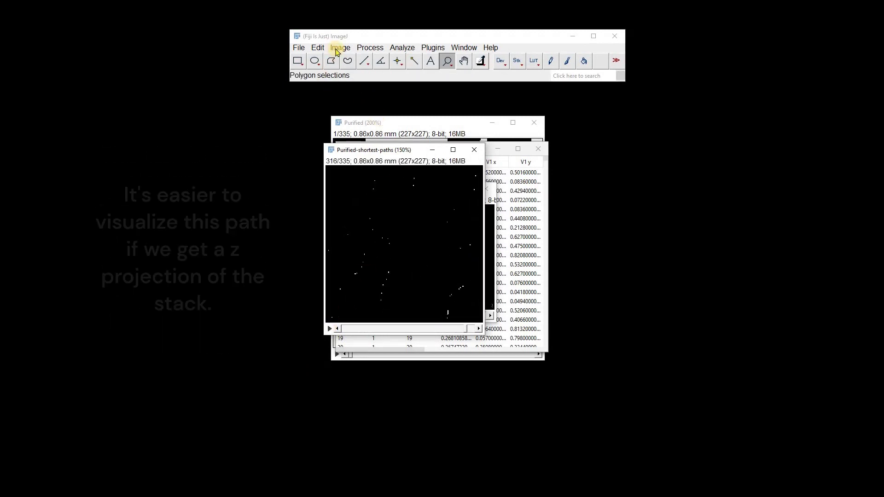
Create a maximum intensity Z projection of the Purified-shortest-paths stack
left_click(340, 47)
mouse_move(405, 133)
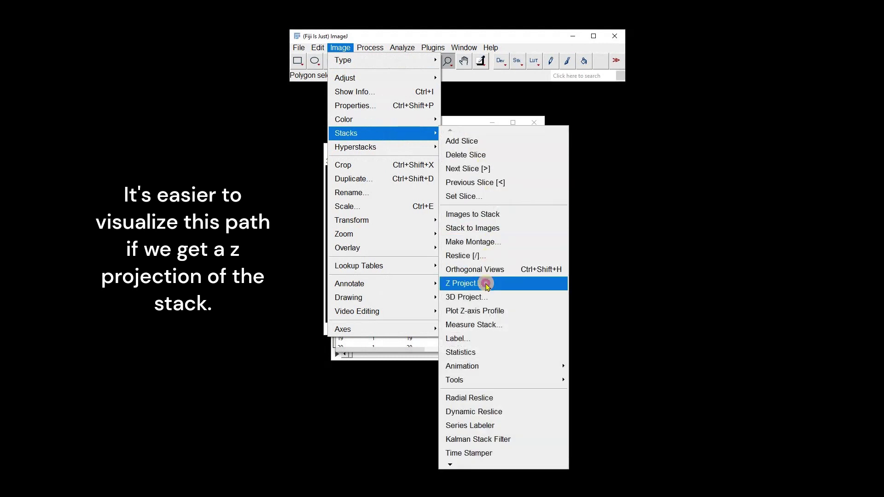
left_click(487, 283)
left_click(460, 281)
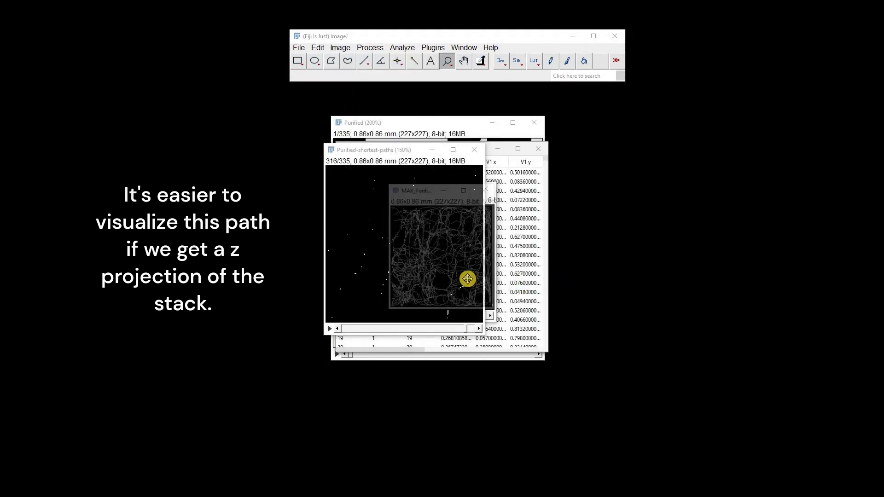
Apply the glasbey_on_dark LUT to the shortest-paths projection and inspect the longest shortest path at 200% zoom
left_click(534, 61)
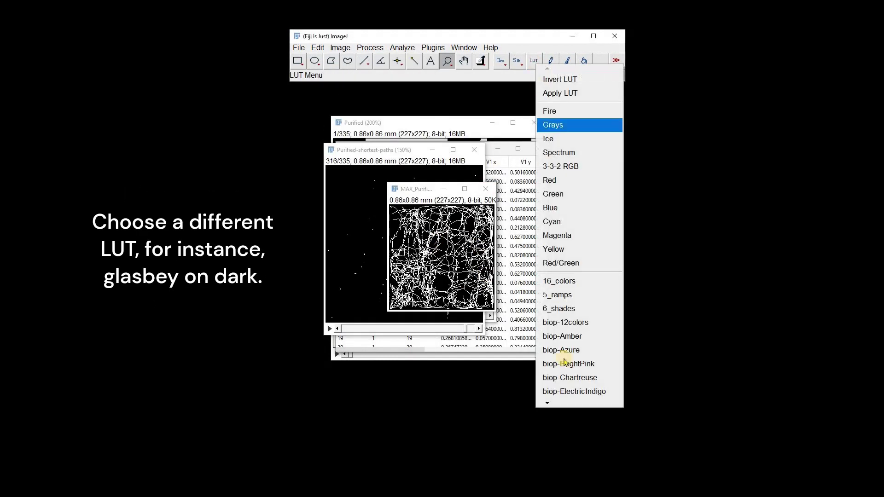
mouse_move(547, 403)
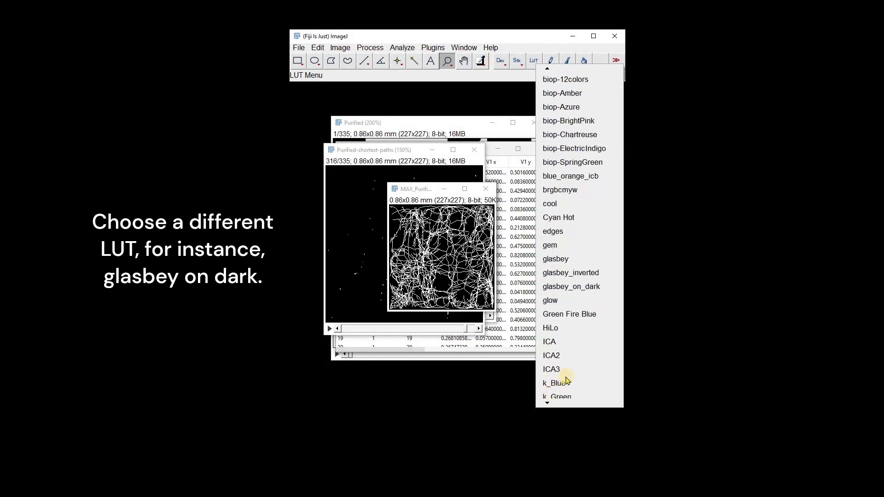
left_click(559, 107)
left_click(456, 258)
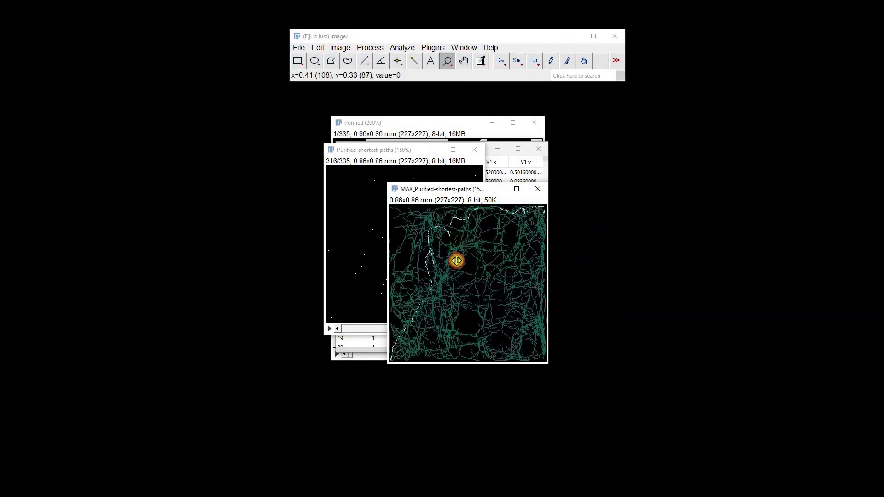
left_click(462, 217)
left_click(470, 64)
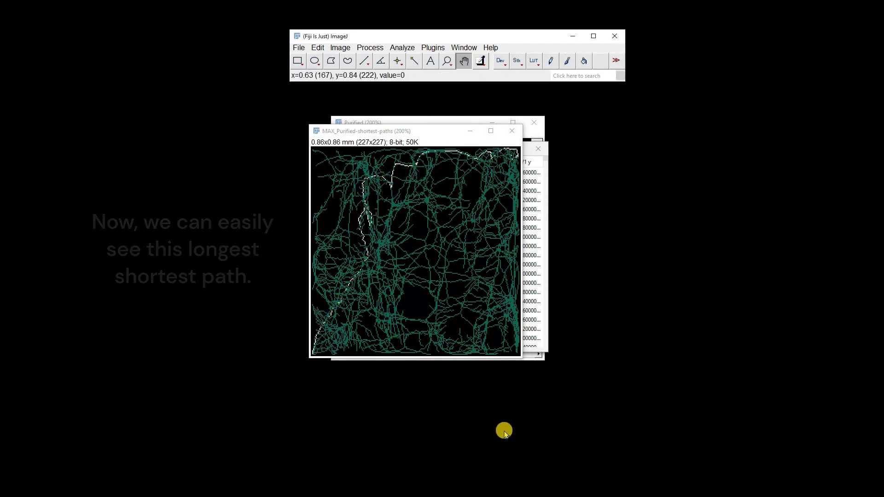
Close the shortest-paths projection, minimize its source stack, and play through the Purified-labelled-skeletons stack at 200% zoom
left_click(512, 132)
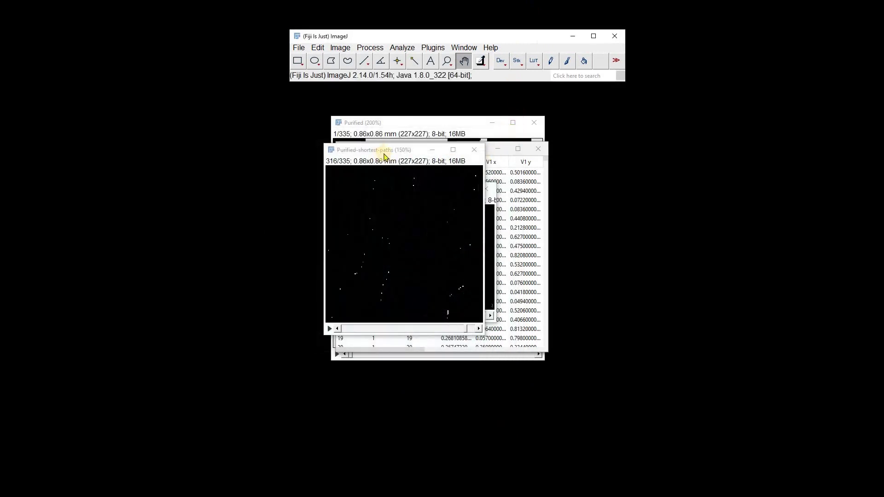
left_click(436, 151)
left_click(447, 60)
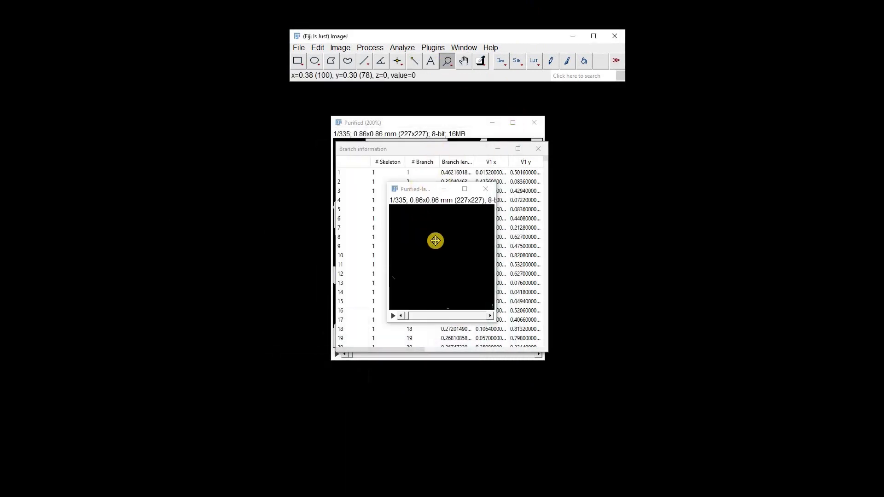
left_click(452, 251)
left_click_drag(445, 194, 392, 153)
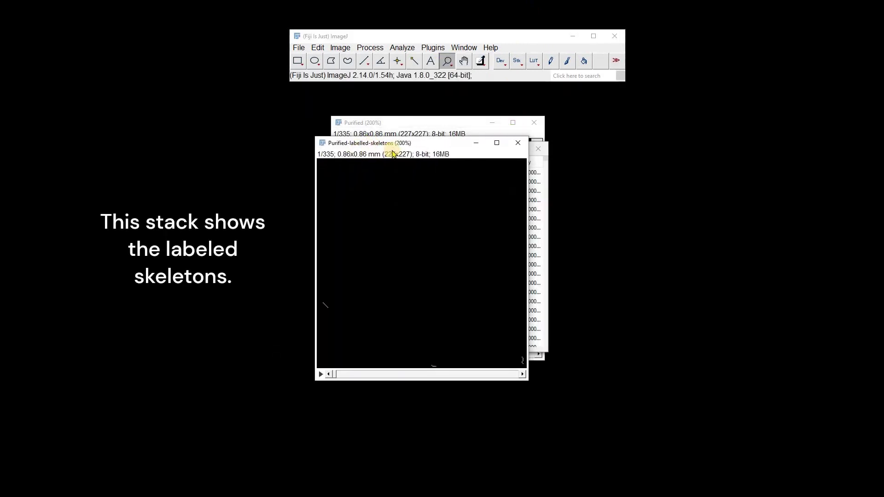
left_click(320, 373)
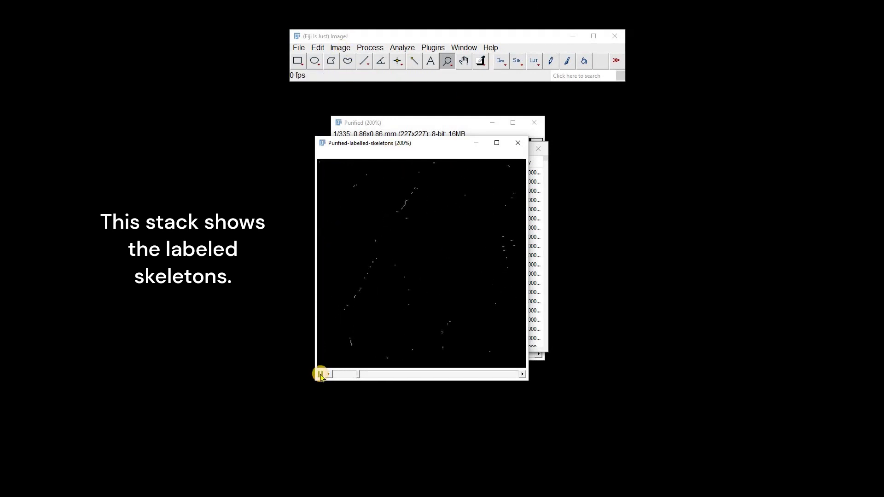
Create a Max Intensity Z projection of the labelled skeletons stack over slices 1 to 335
left_click(340, 47)
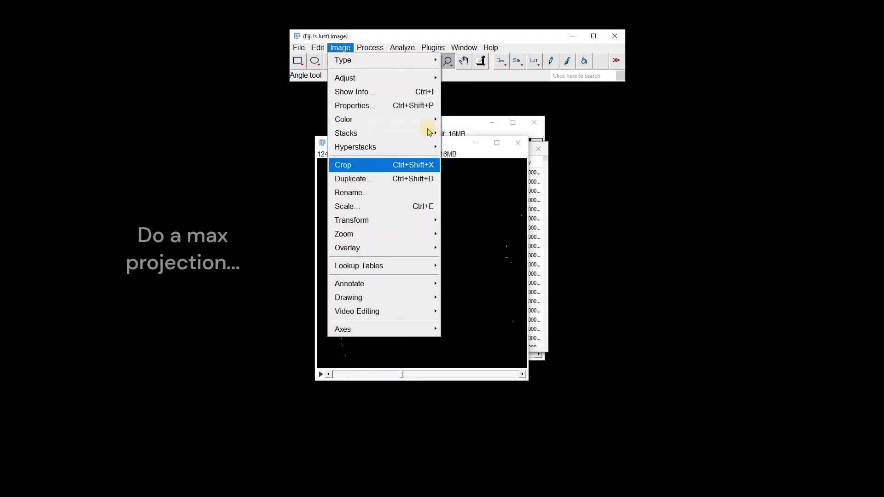
mouse_move(428, 134)
left_click(499, 283)
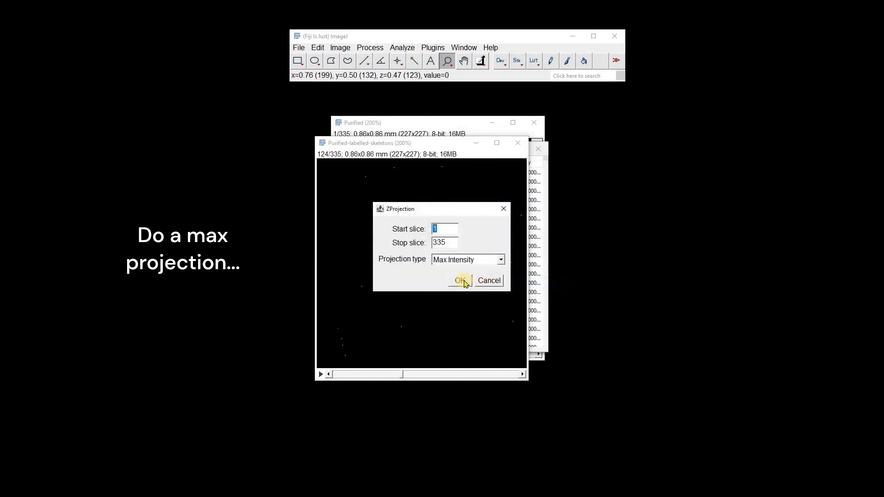
left_click(462, 280)
Apply the glasbey_on_dark LUT to the labelled-skeletons projection, inspect it at 400% zoom, and minimize the projection and its source stack
left_click(534, 61)
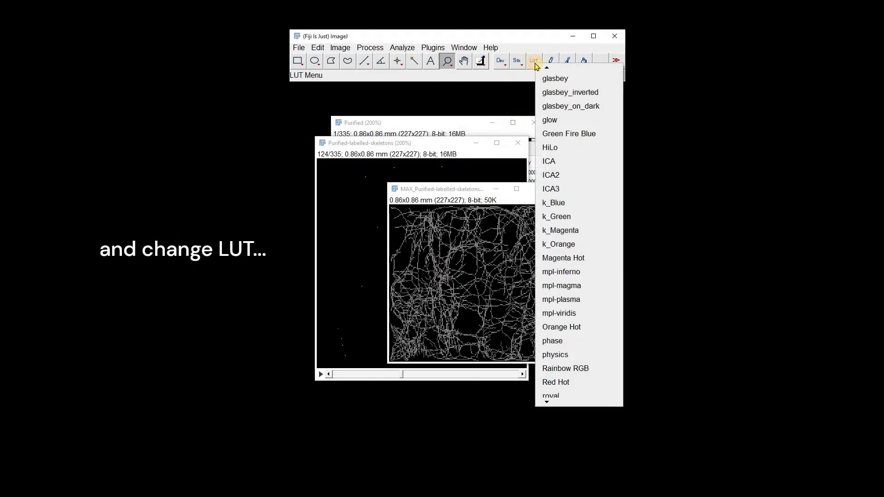
left_click(542, 106)
left_click(487, 237)
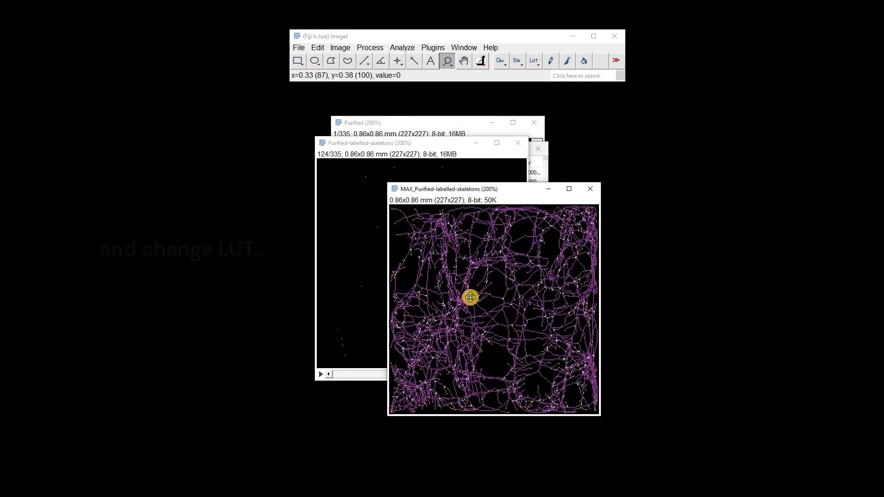
left_click(470, 296)
left_click(420, 288)
left_click(464, 60)
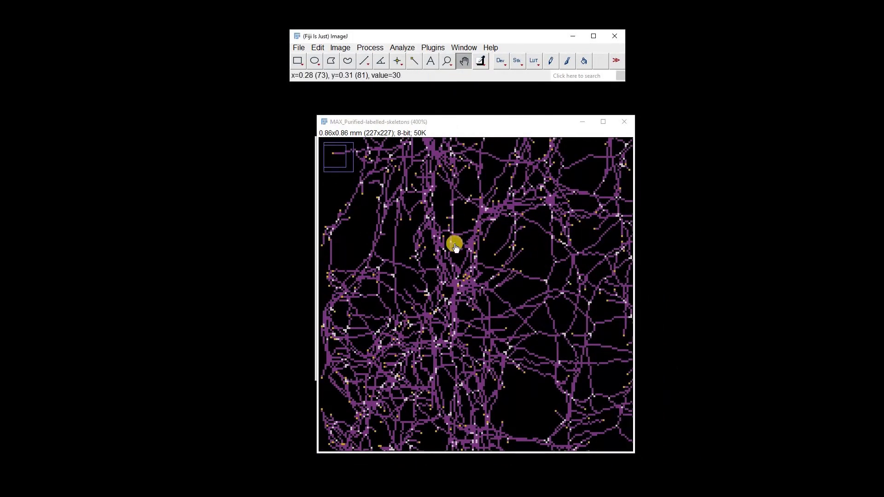
left_click(582, 124)
left_click(473, 142)
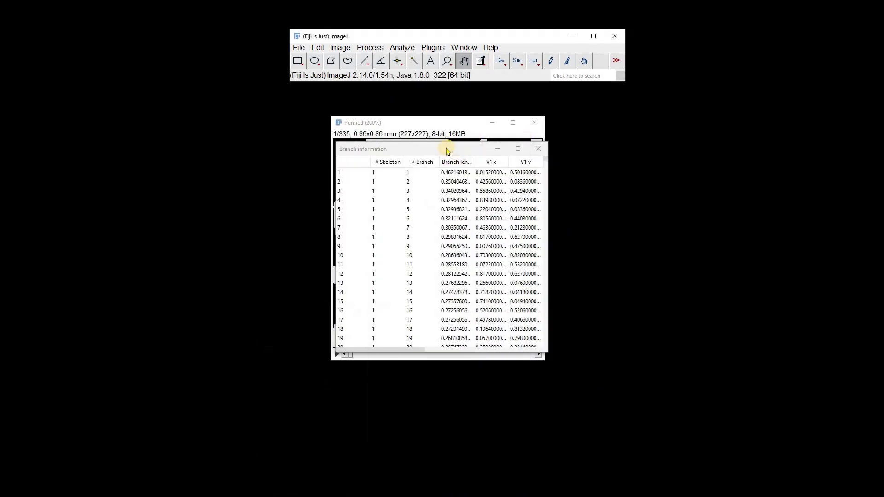
Widen the Branch information table to examine the branch lengths, coordinates and distances, and minimize the table
left_click_drag(450, 142, 363, 142)
left_click_drag(447, 235, 835, 221)
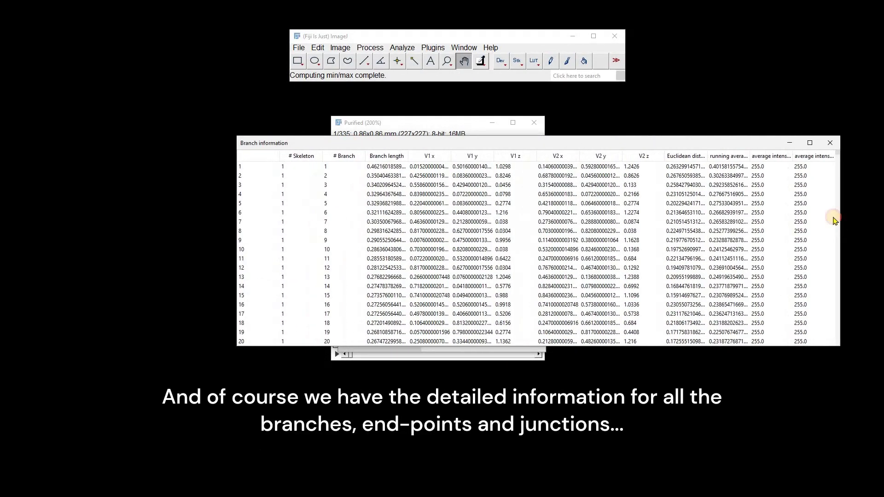
left_click_drag(465, 143, 402, 130)
mouse_move(773, 135)
left_mouse_down()
mouse_move(775, 331)
mouse_move(772, 134)
left_mouse_up()
left_click(727, 127)
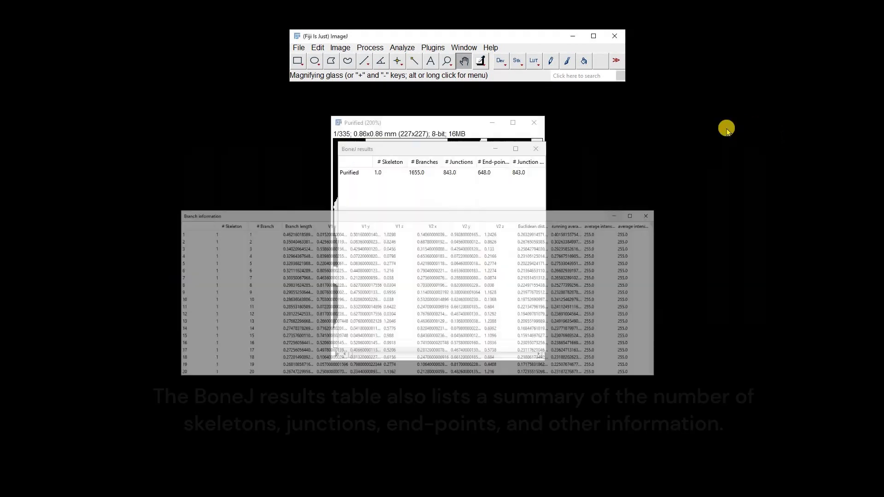
Widen the BoneJ results table, resize its column widths to fit, examine the skeleton summary, and minimize the table
left_click_drag(349, 148, 219, 146)
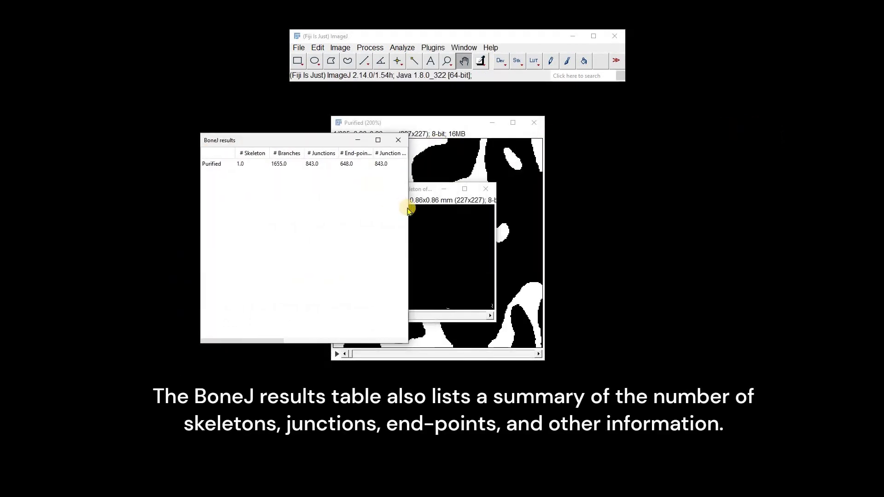
left_click_drag(414, 213, 744, 203)
right_click(347, 197)
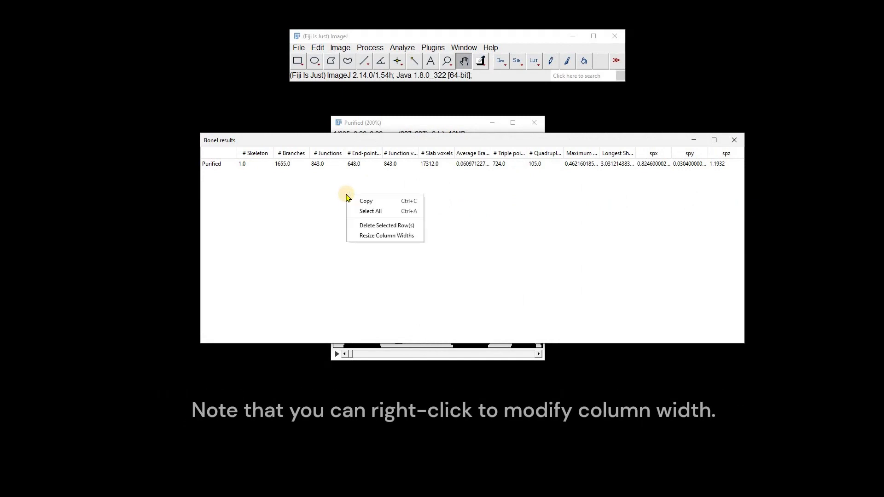
left_click(356, 234)
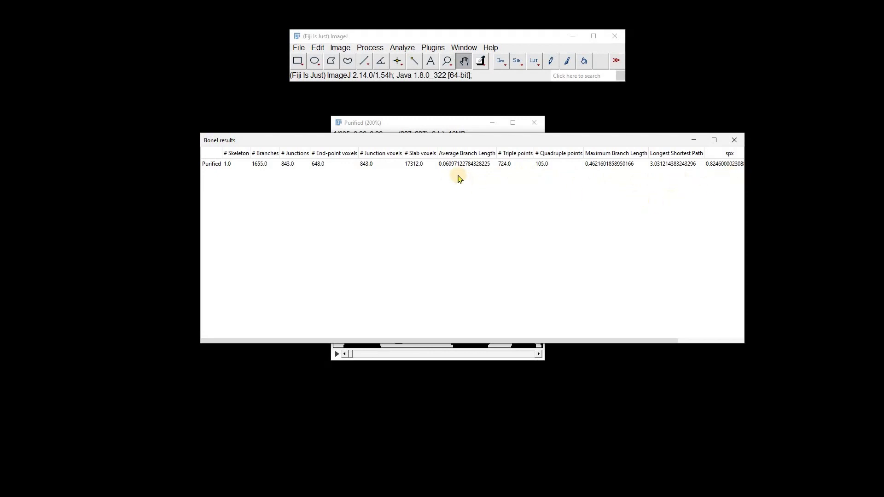
left_click(692, 140)
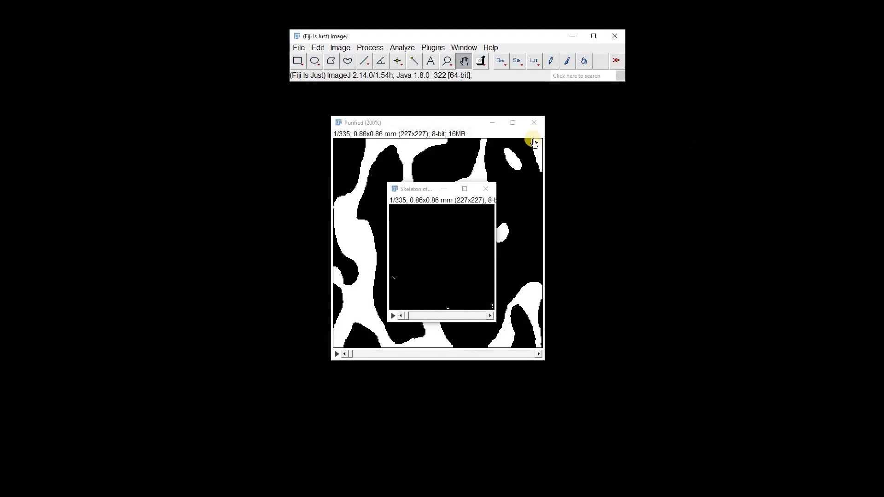
Play through the Skeleton of Purified stack, enlarge it to 200%, and create a 3D projection with the offered settings
left_click(393, 316)
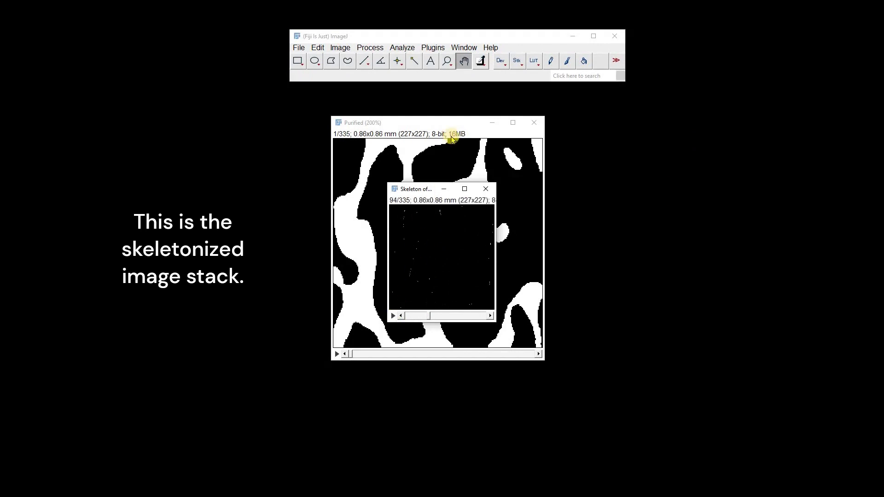
left_click(426, 263)
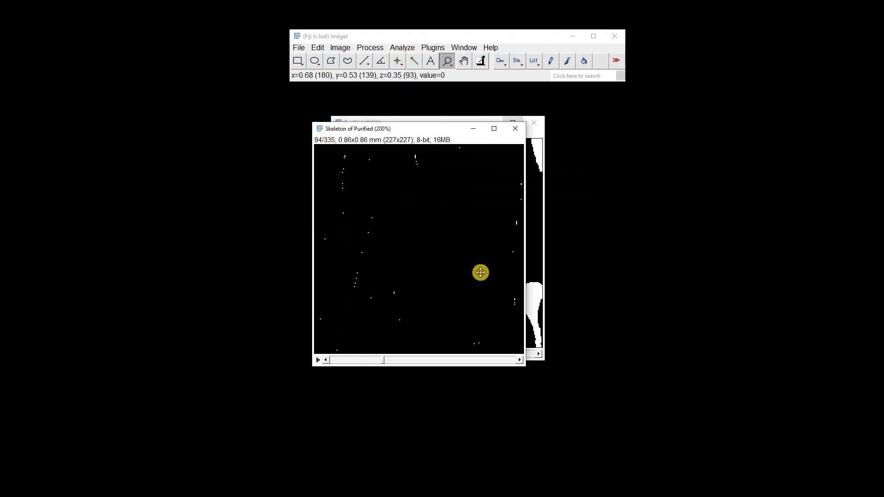
left_click(341, 48)
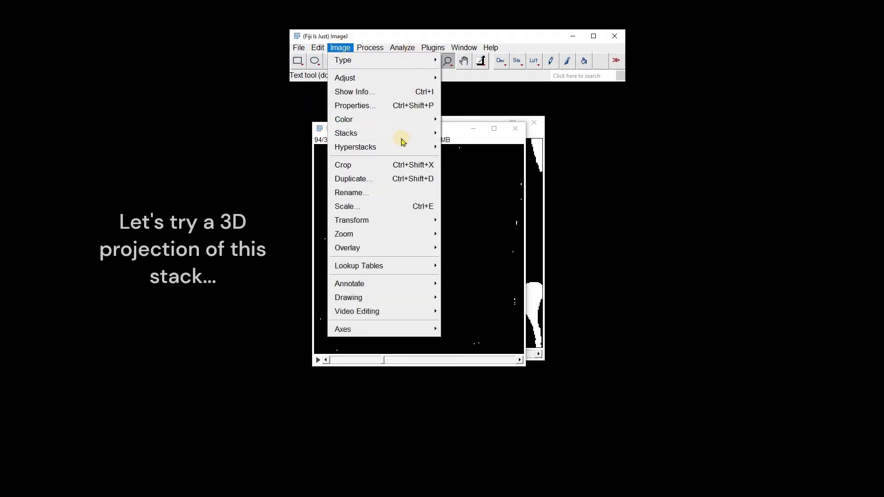
mouse_move(401, 133)
left_click(481, 297)
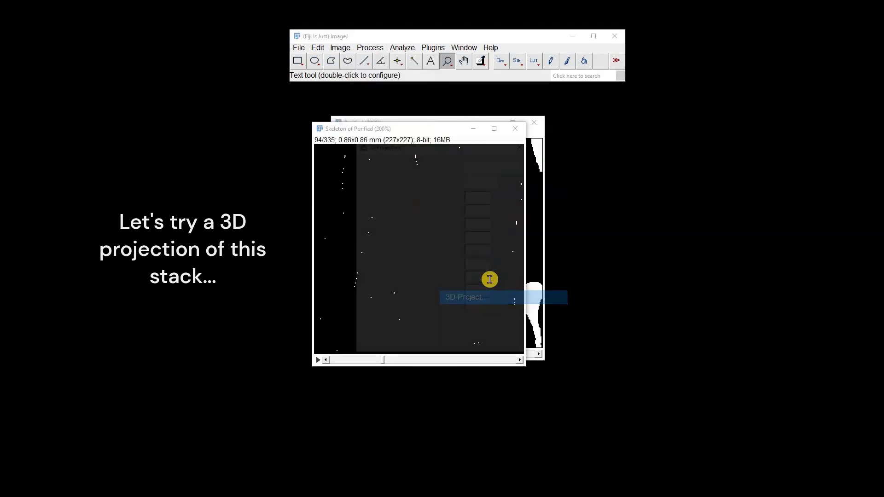
left_click(456, 347)
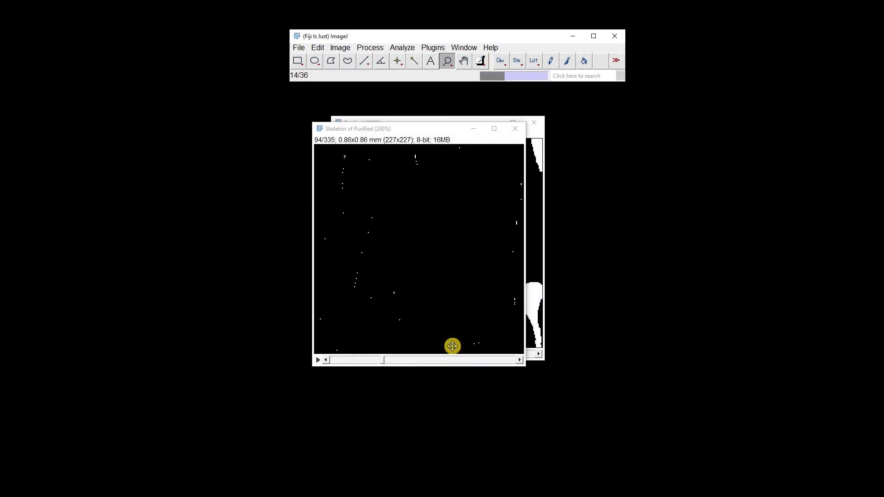
Inspect and close the skeleton's 3D projection, and minimize the Skeleton of Purified stack
left_click_drag(367, 319, 355, 333)
left_click(527, 191)
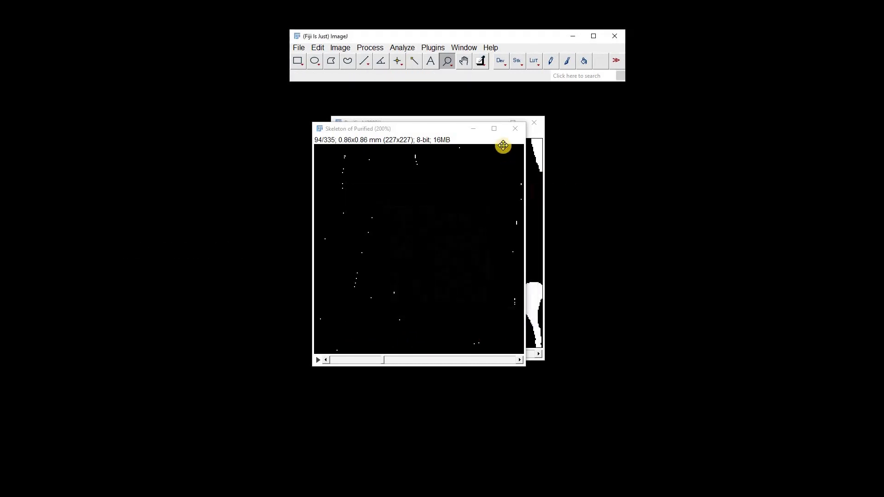
left_click(476, 133)
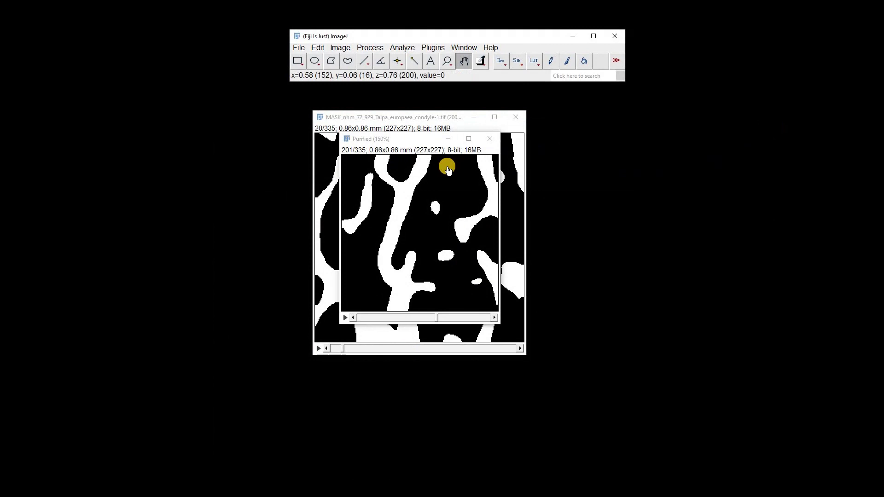
Close all open images at once, discarding their unsaved changes
left_click(299, 48)
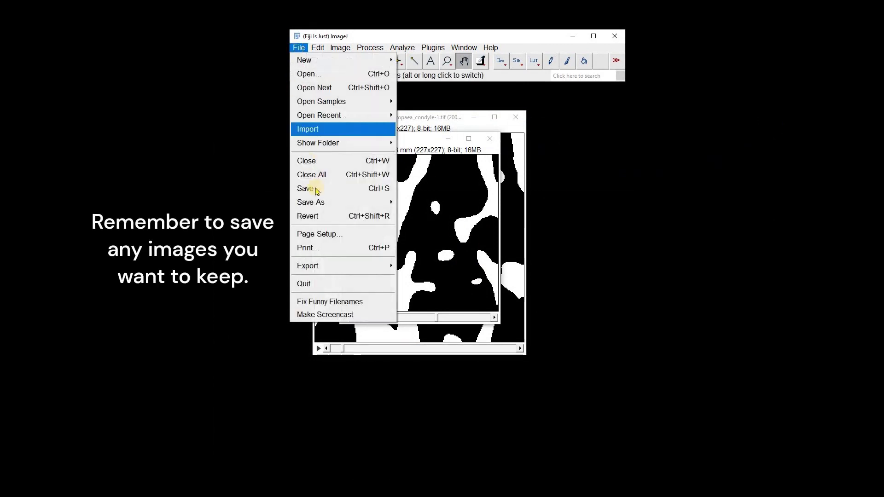
mouse_move(316, 210)
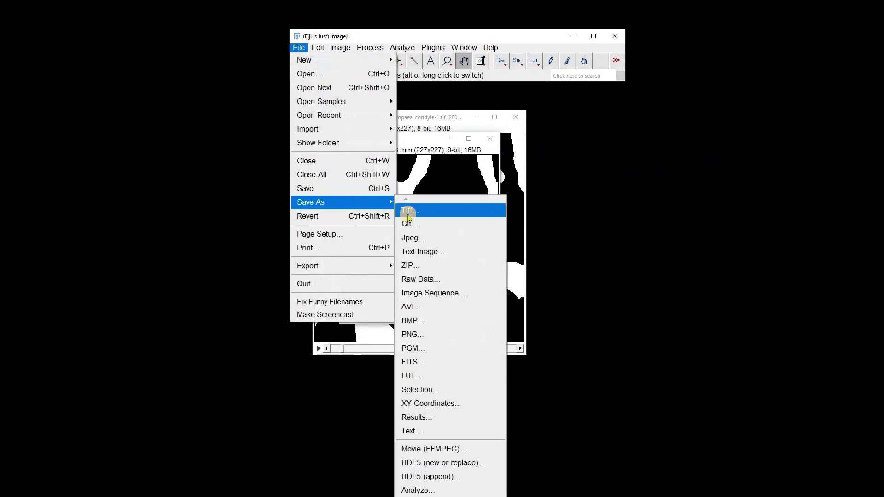
left_click(340, 179)
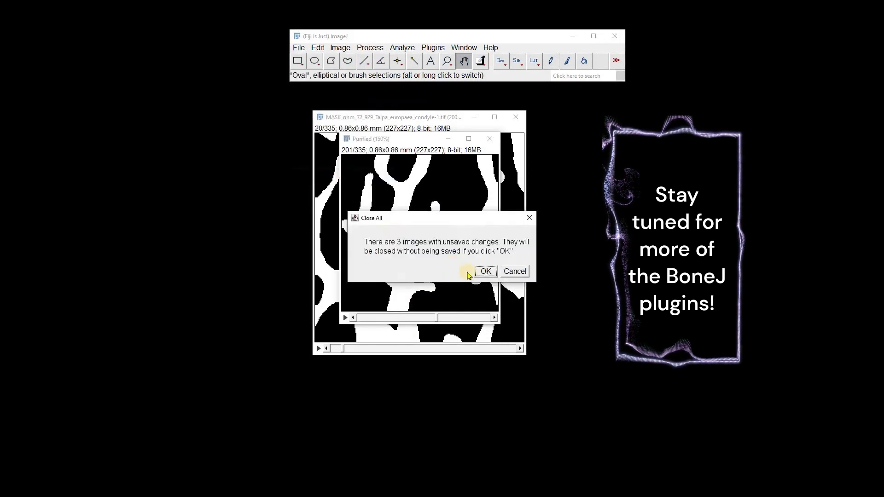
left_click(487, 272)
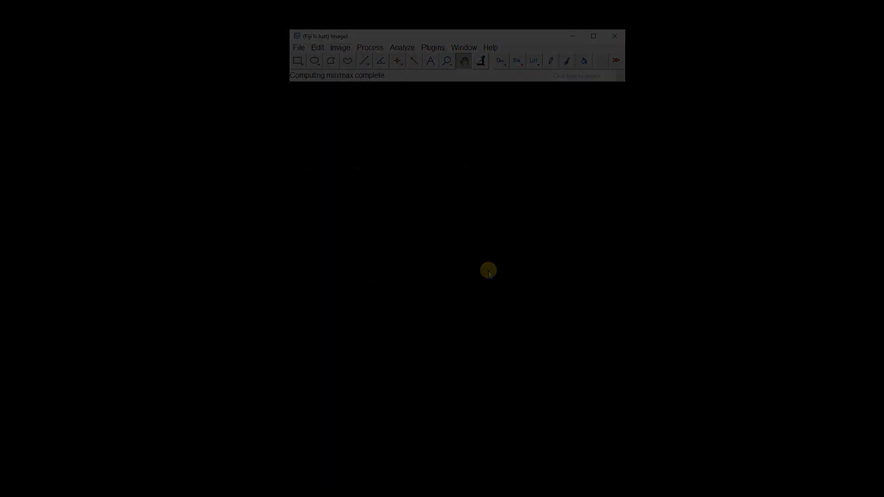